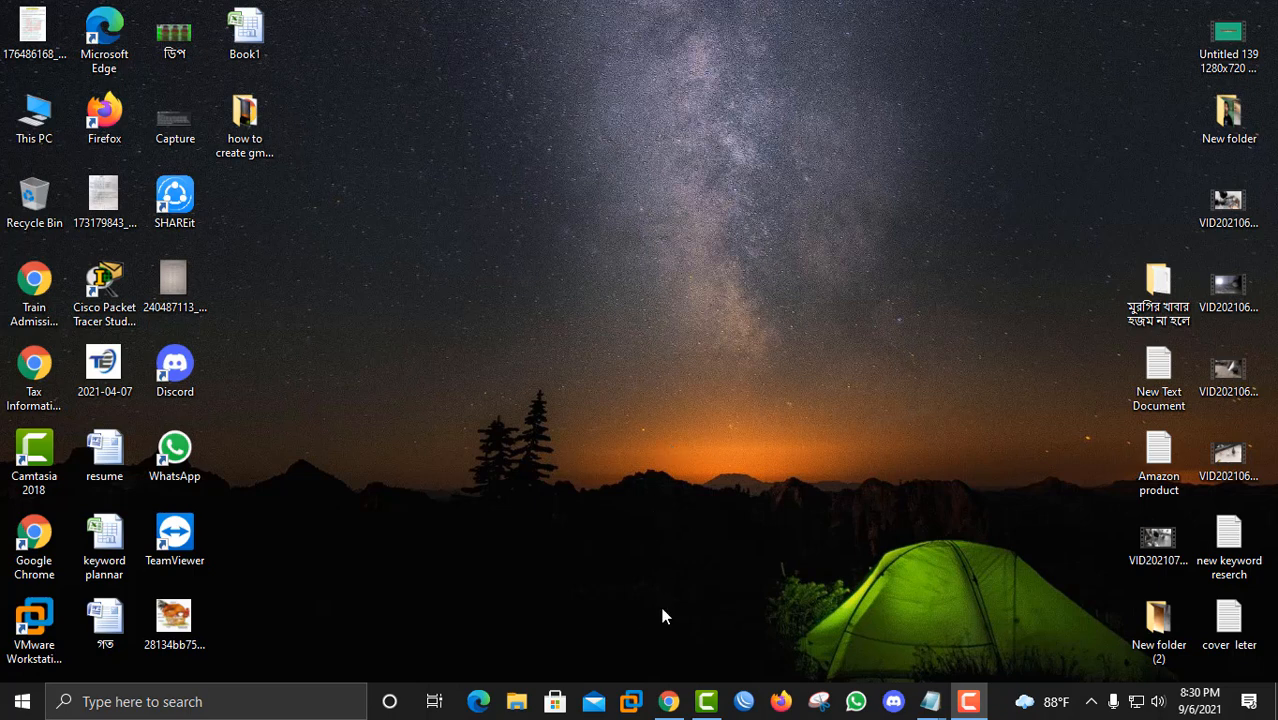
Step: Open Chrome and go to youtube.com
{"action": "left_click", "coordinate": [668, 701]}
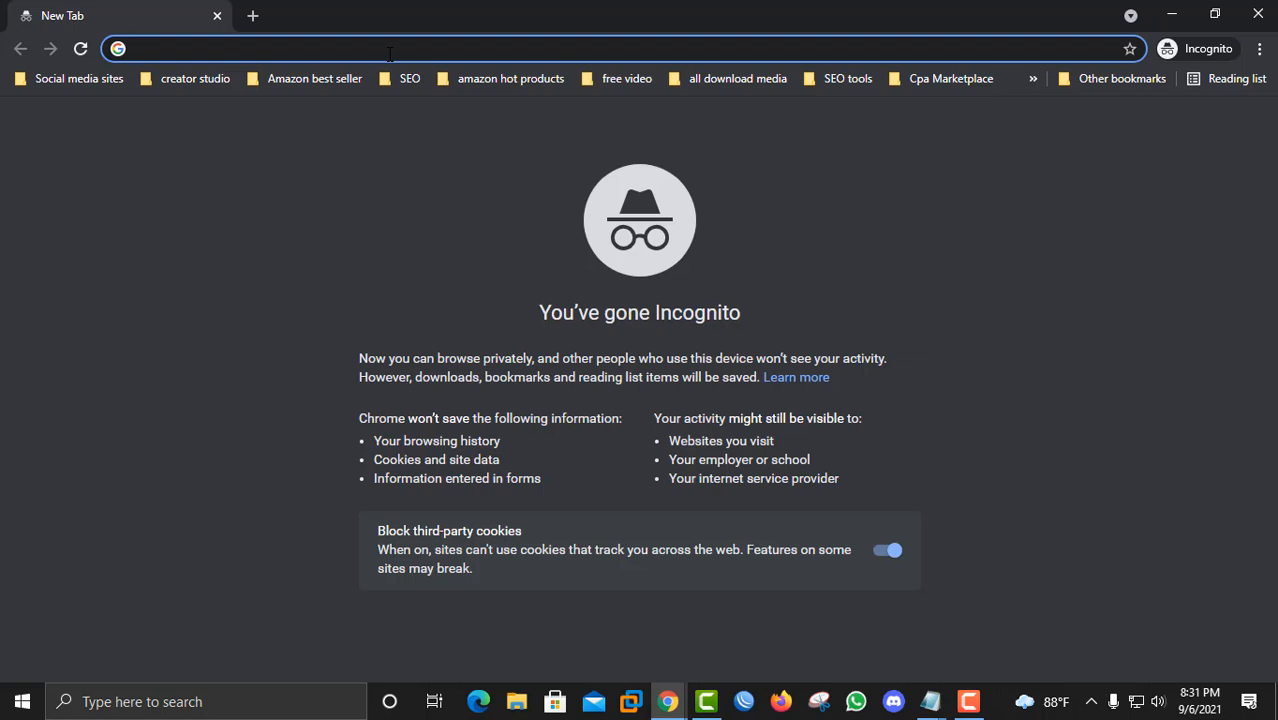
{"action": "type", "text": "youtube.com"}
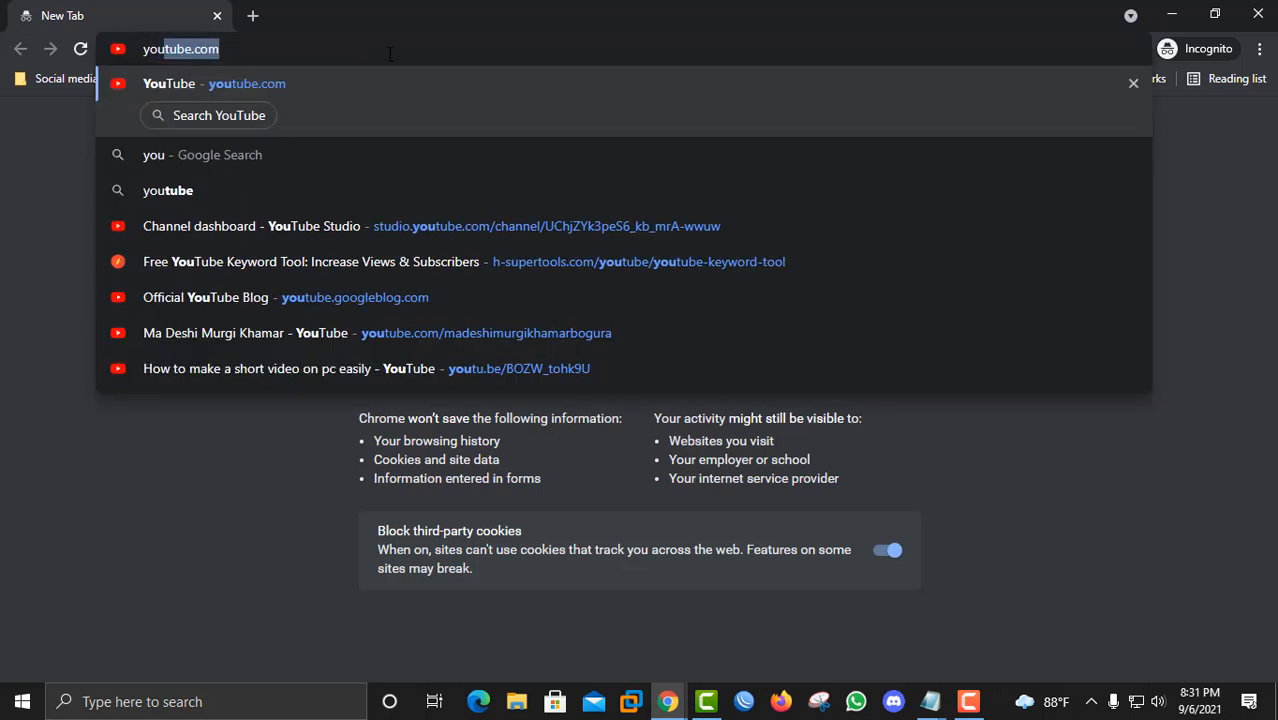
{"action": "key", "text": "Return"}
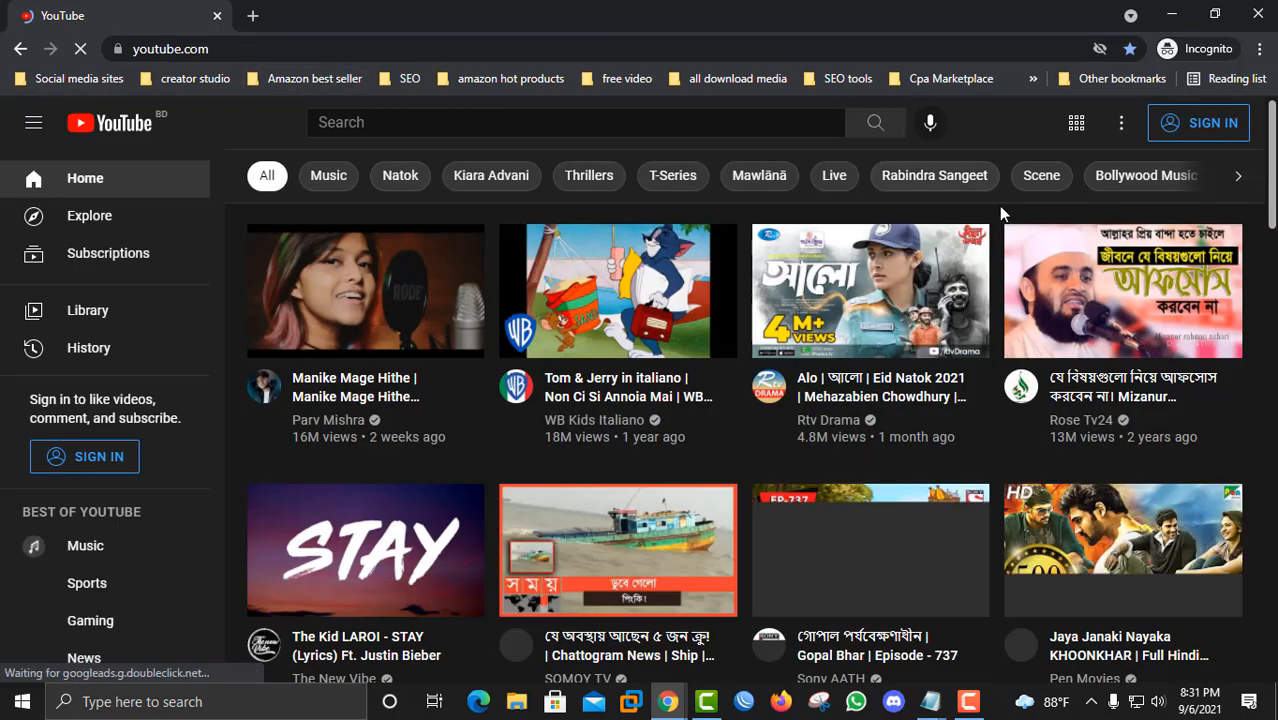
Step: Start signing in and enter the account's e-mail address, then continue
{"action": "left_click", "coordinate": [1210, 135]}
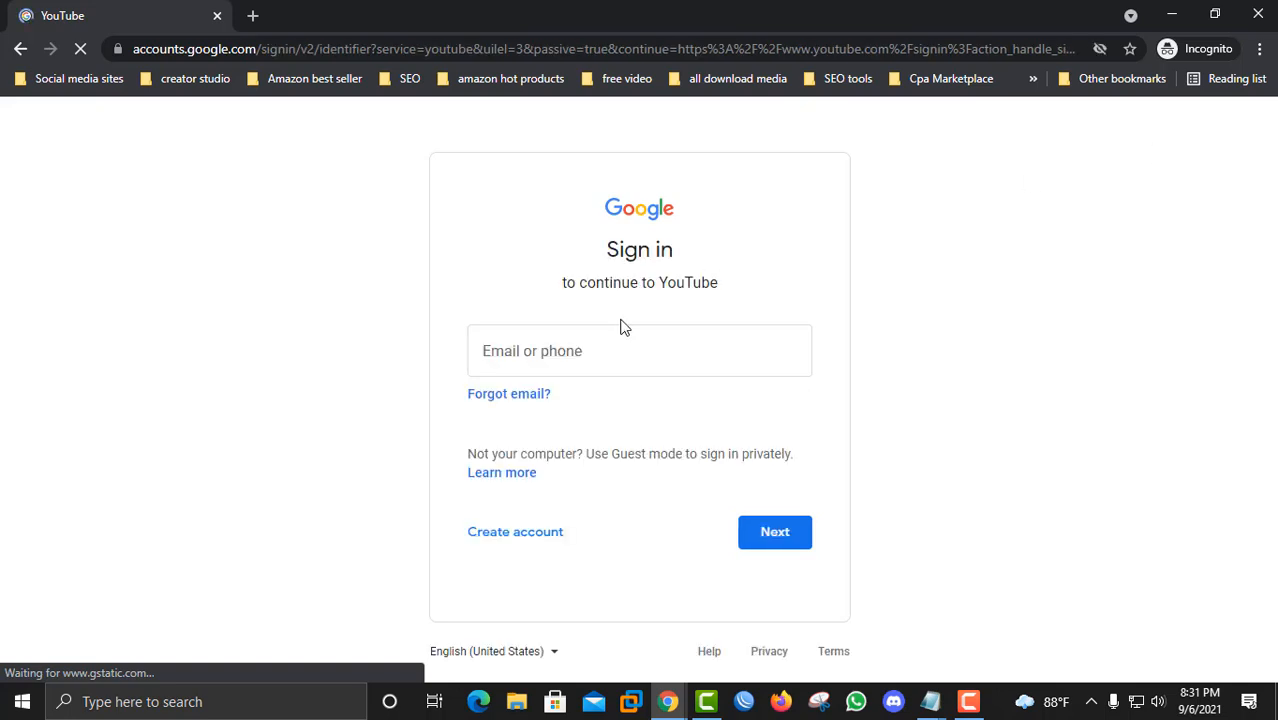
{"action": "left_click", "coordinate": [553, 368]}
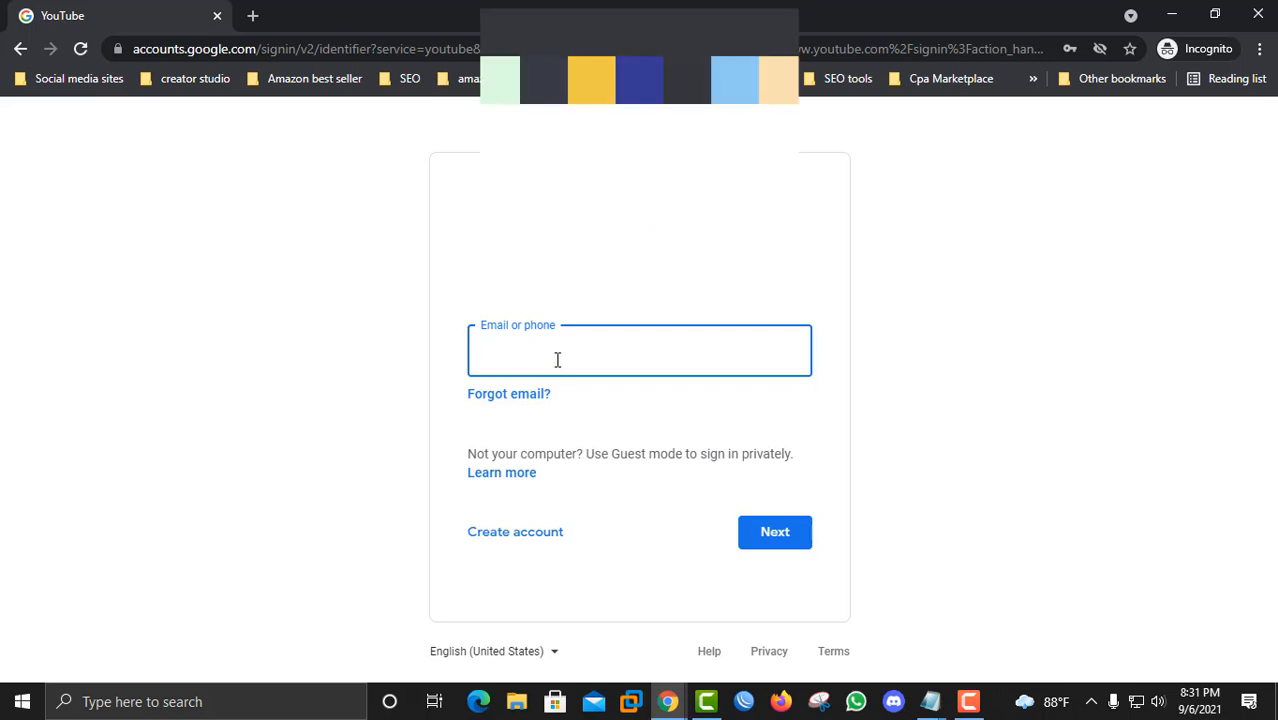
{"action": "left_click", "coordinate": [557, 360]}
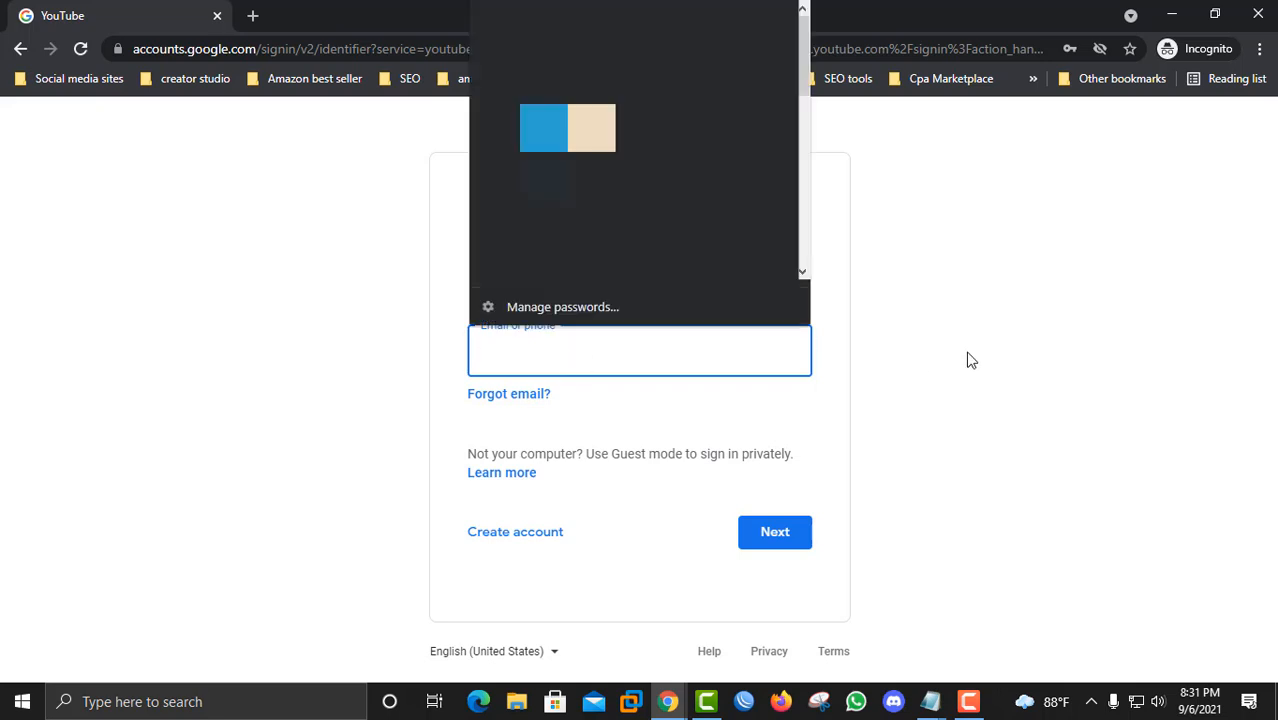
{"action": "left_click", "coordinate": [914, 380]}
{"action": "left_click", "coordinate": [589, 344]}
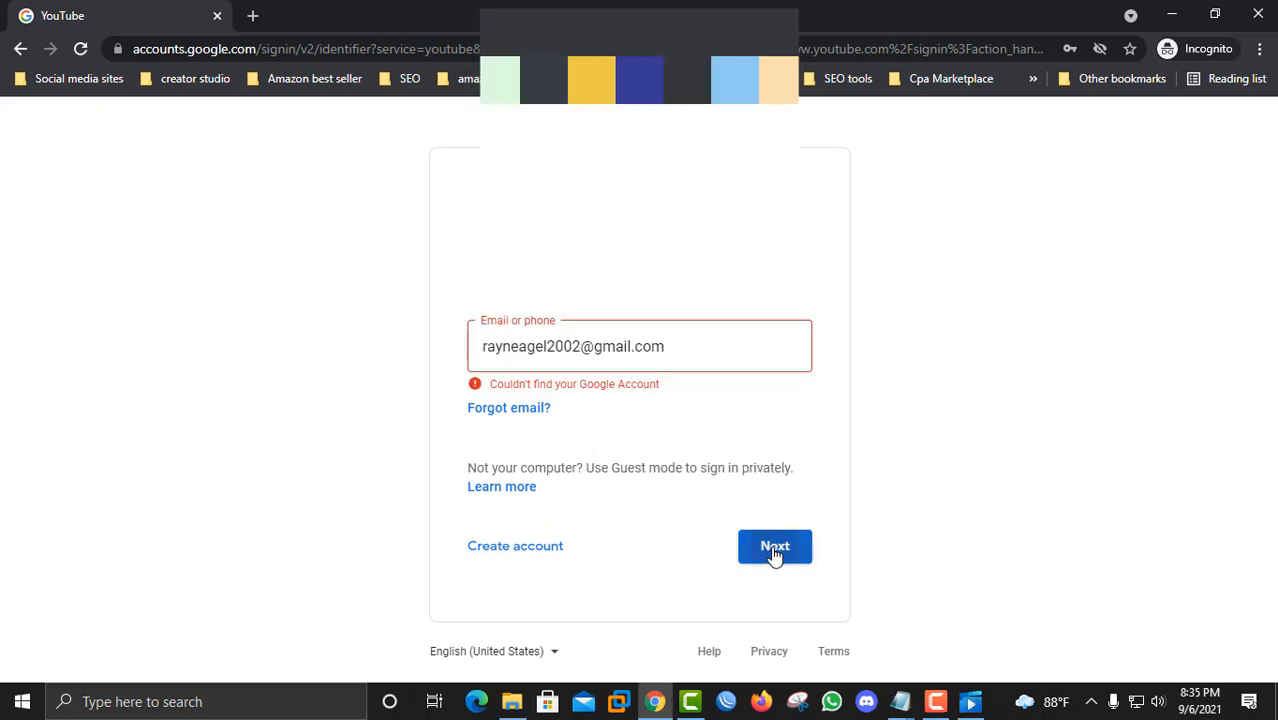
{"action": "left_click", "coordinate": [775, 555]}
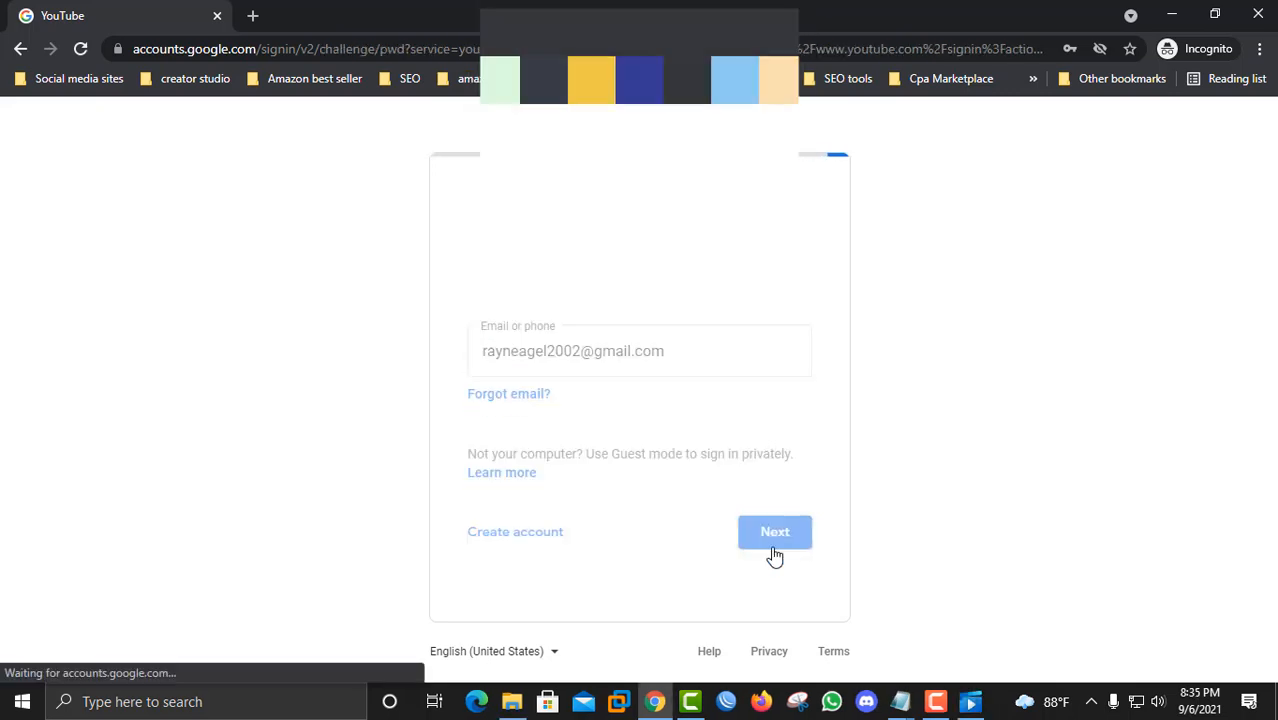
Step: Enter the account password to finish signing in, skip the recovery prompt and dismiss the feed tip
{"action": "left_click", "coordinate": [567, 382]}
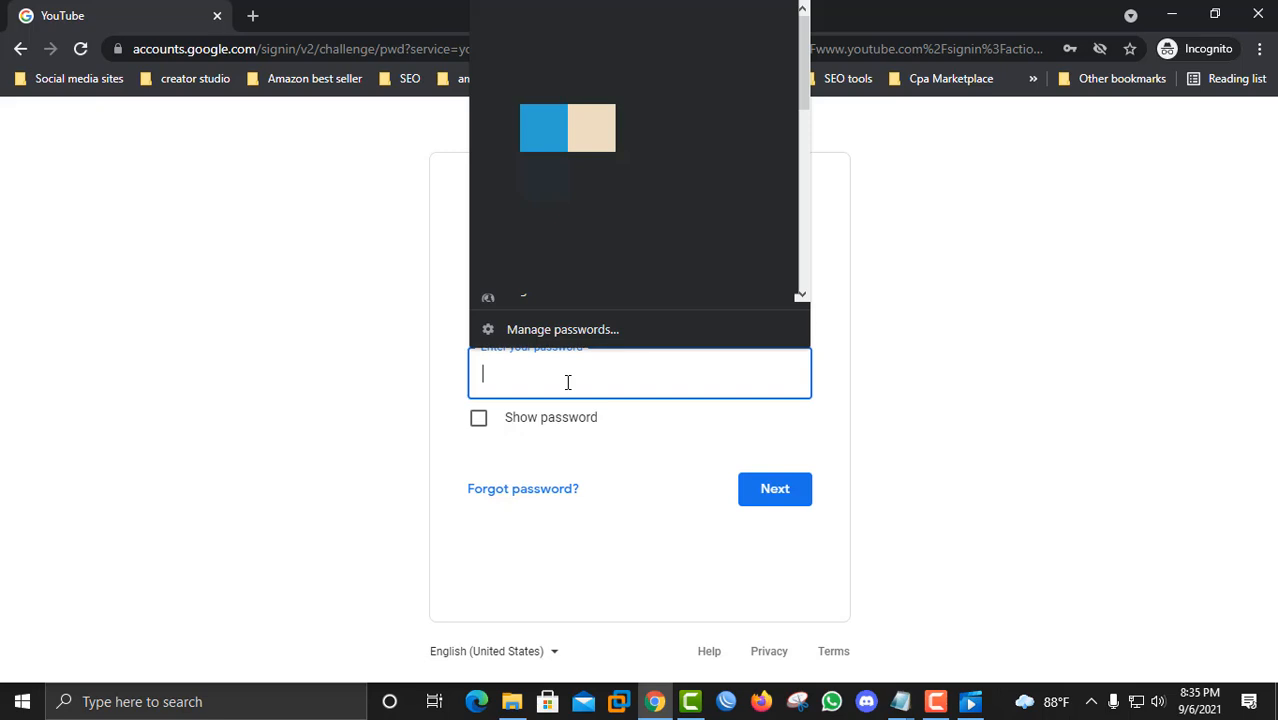
{"action": "type", "text": "••"}
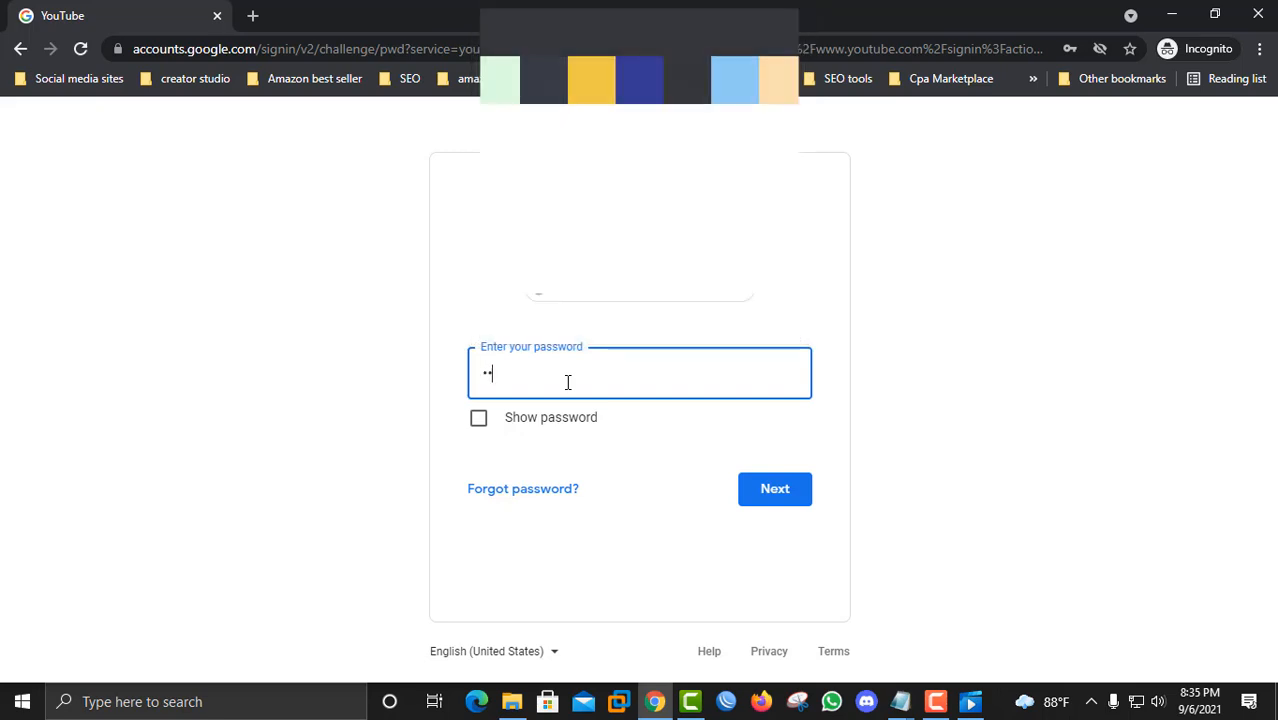
{"action": "type", "text": "••••••"}
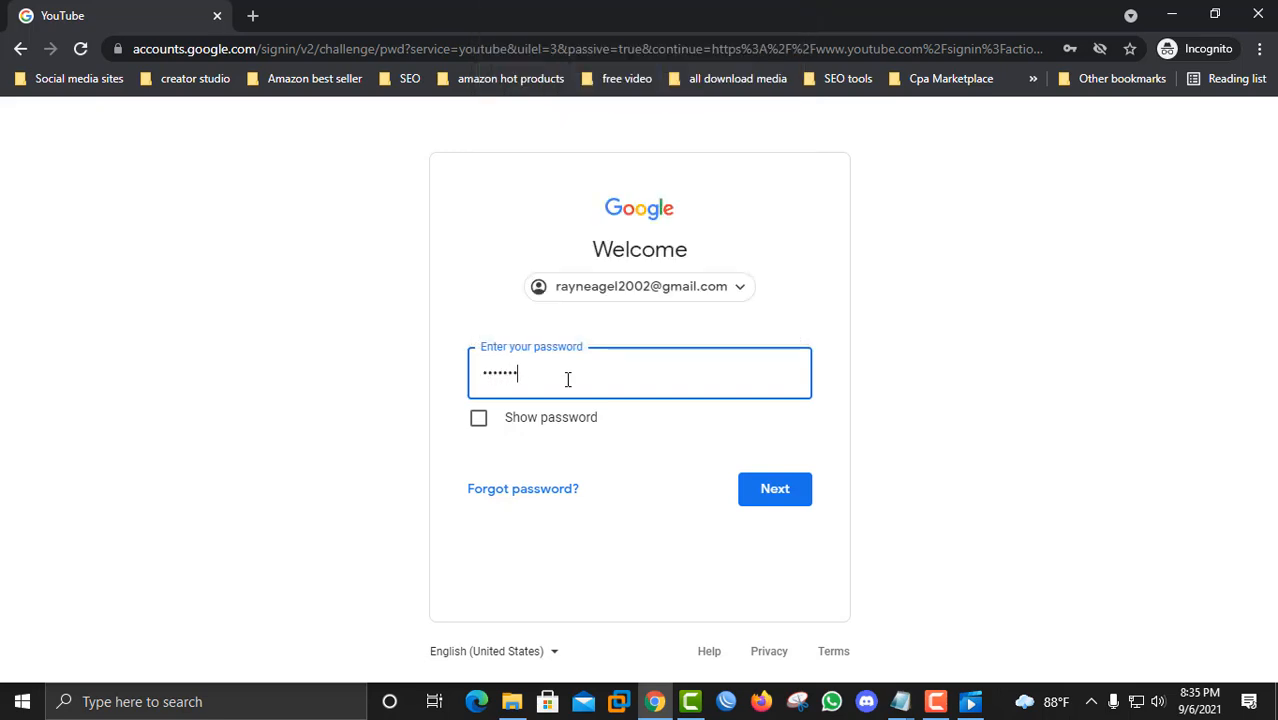
{"action": "key", "text": "Return"}
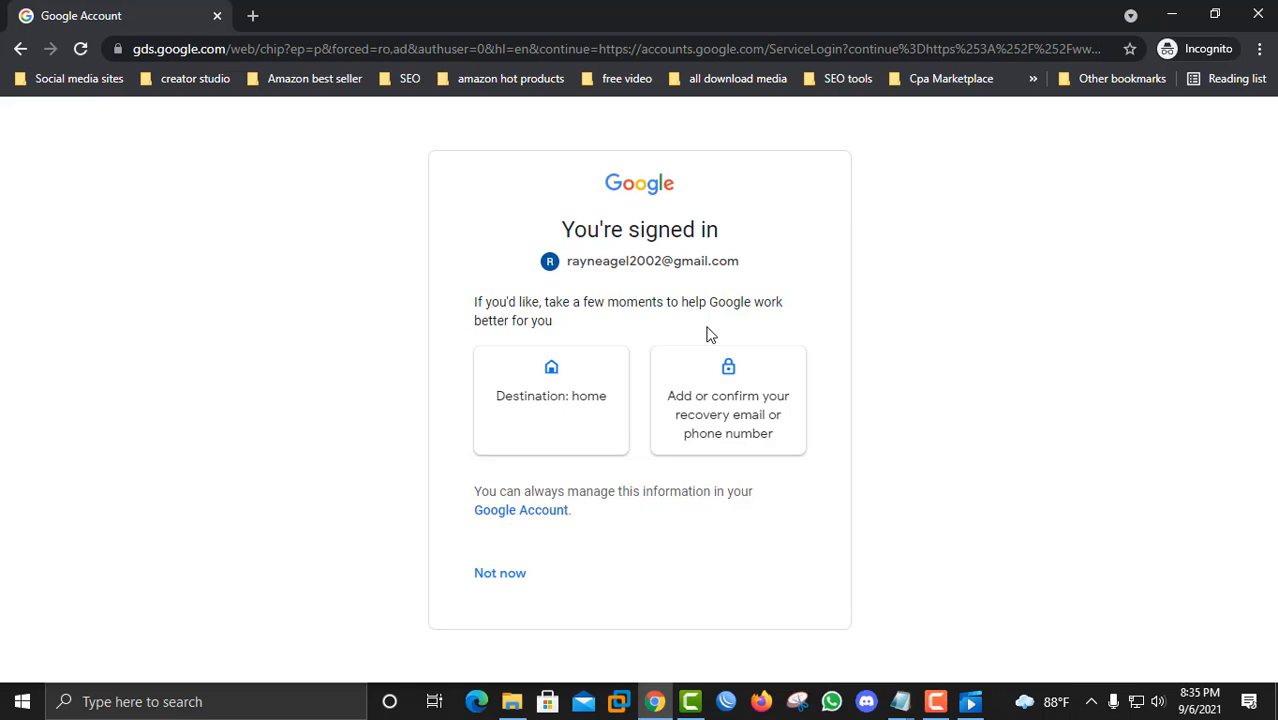
{"action": "left_click", "coordinate": [490, 580]}
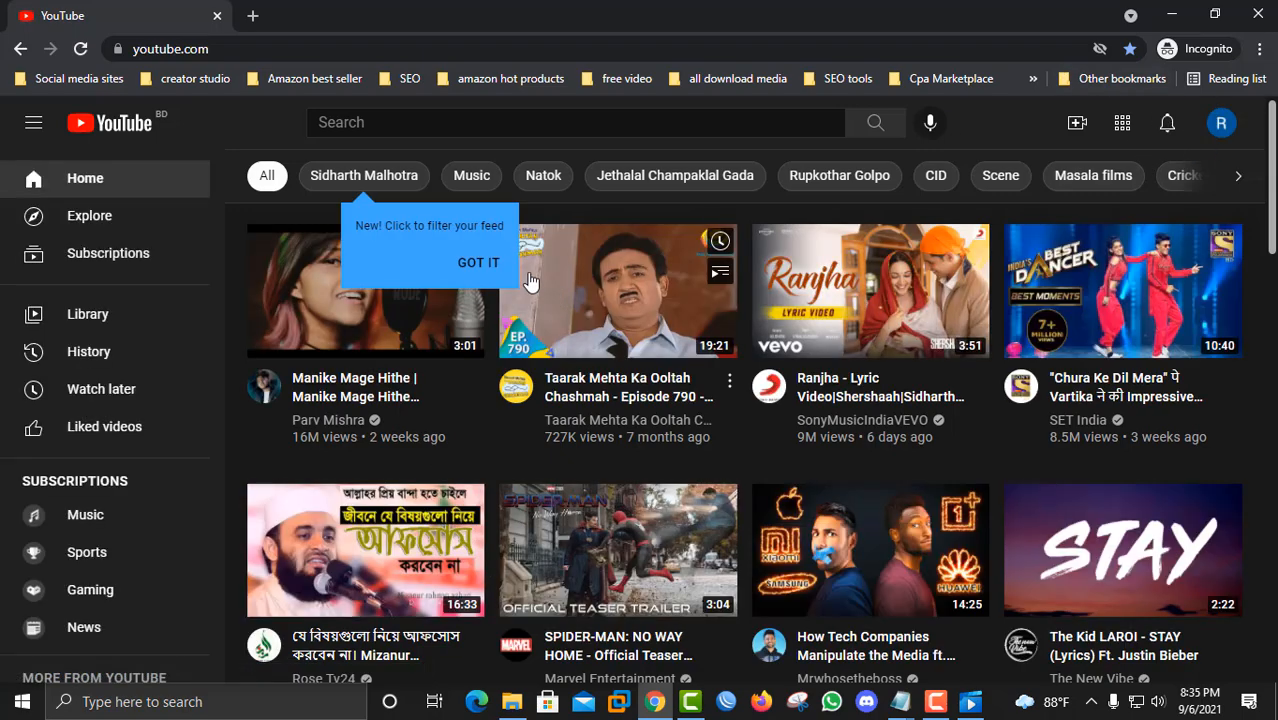
{"action": "left_click", "coordinate": [466, 264]}
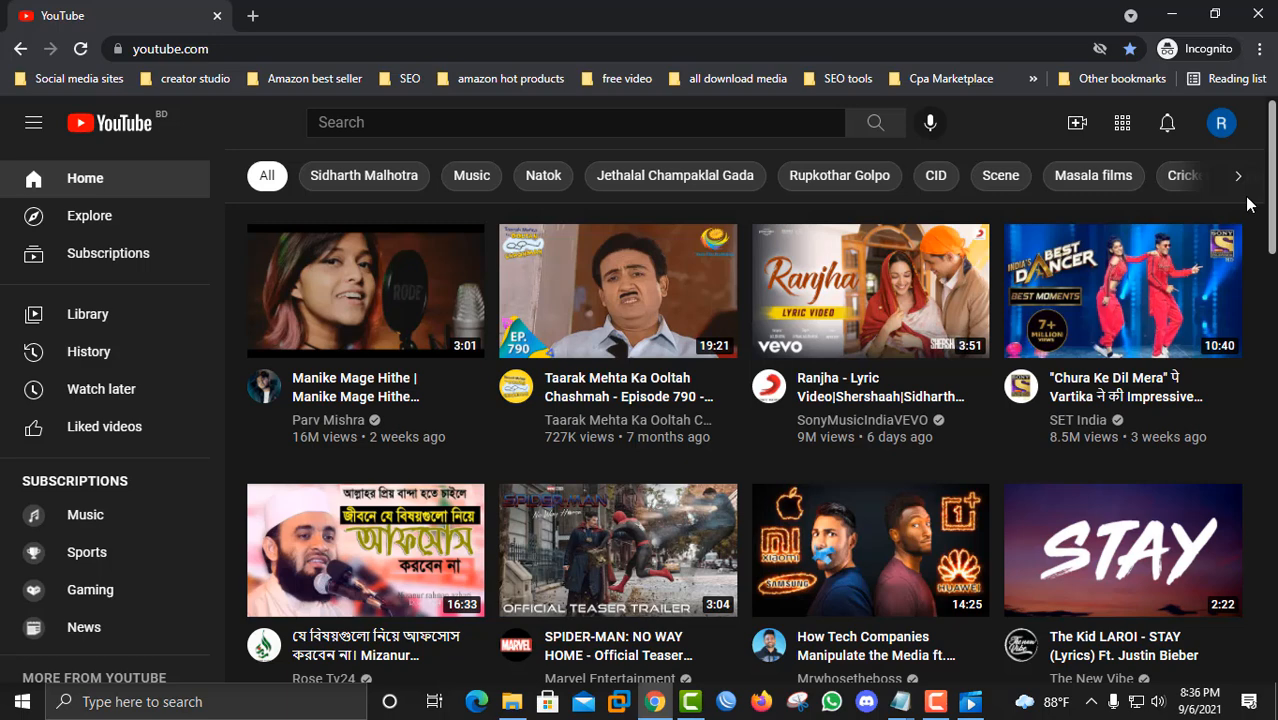
Step: Create a new channel from the account menu, replacing the surname in the channel name with world
{"action": "left_click", "coordinate": [1222, 125]}
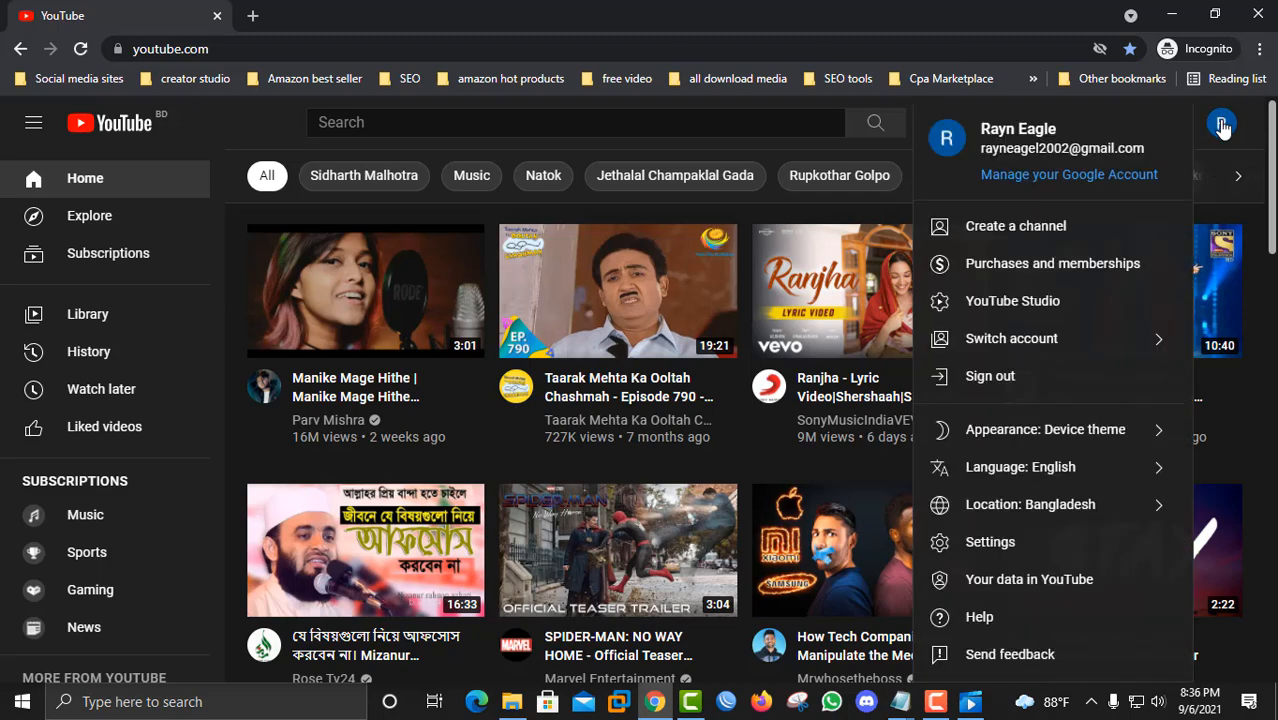
{"action": "left_click", "coordinate": [1012, 305]}
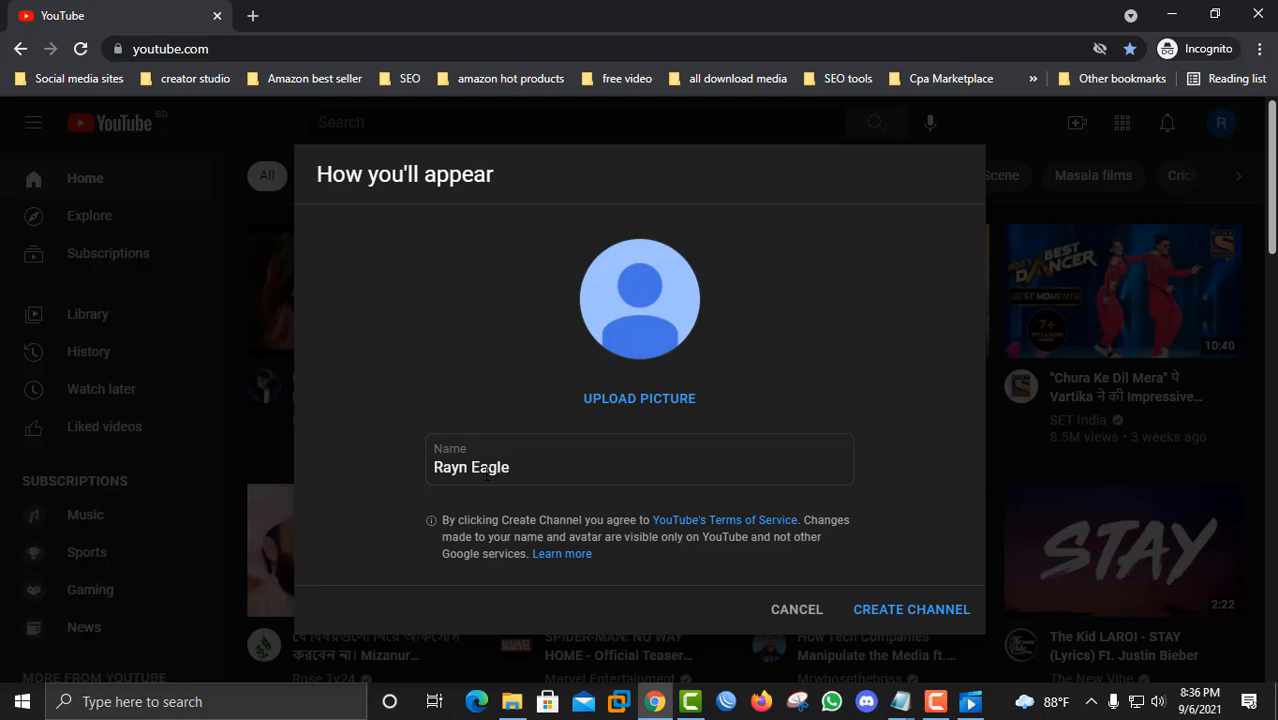
{"action": "left_click_drag", "start_coordinate": [520, 468], "coordinate": [428, 470]}
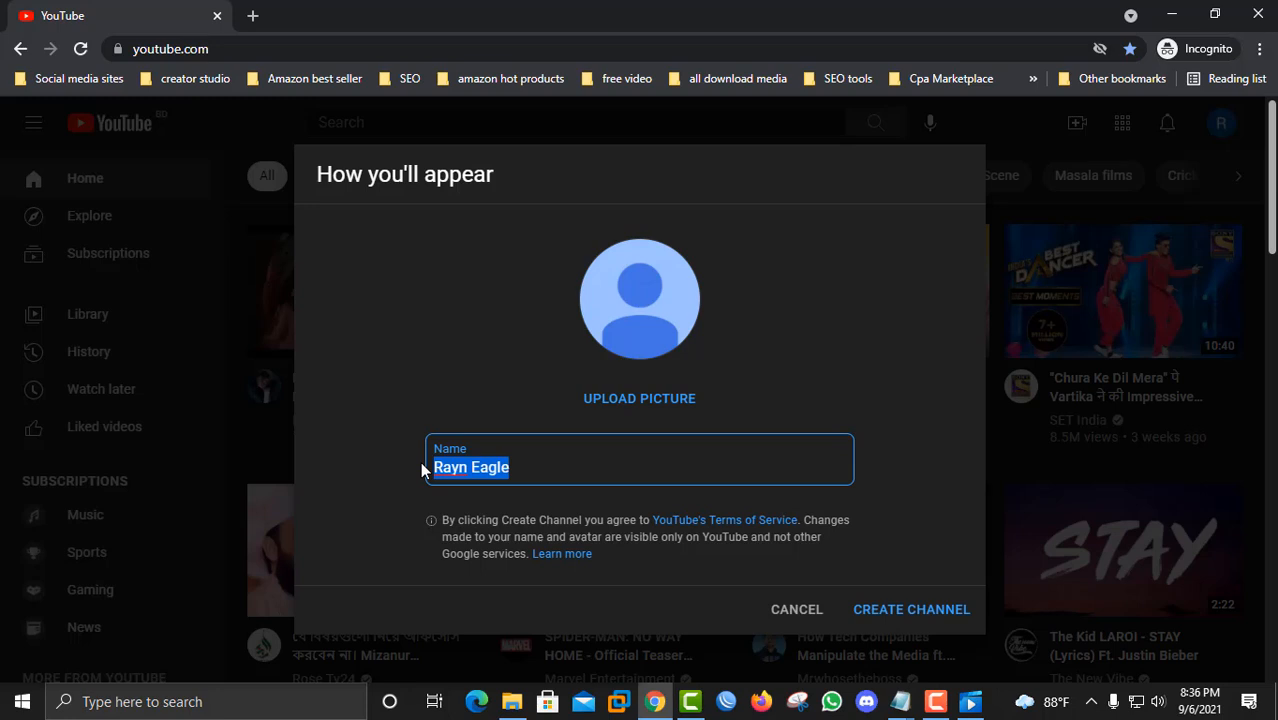
{"action": "left_click", "coordinate": [508, 467]}
{"action": "left_click_drag", "start_coordinate": [509, 467], "coordinate": [471, 467]}
{"action": "type", "text": "vil"}
{"action": "key", "text": "BackSpace"}
{"action": "key", "text": "BackSpace"}
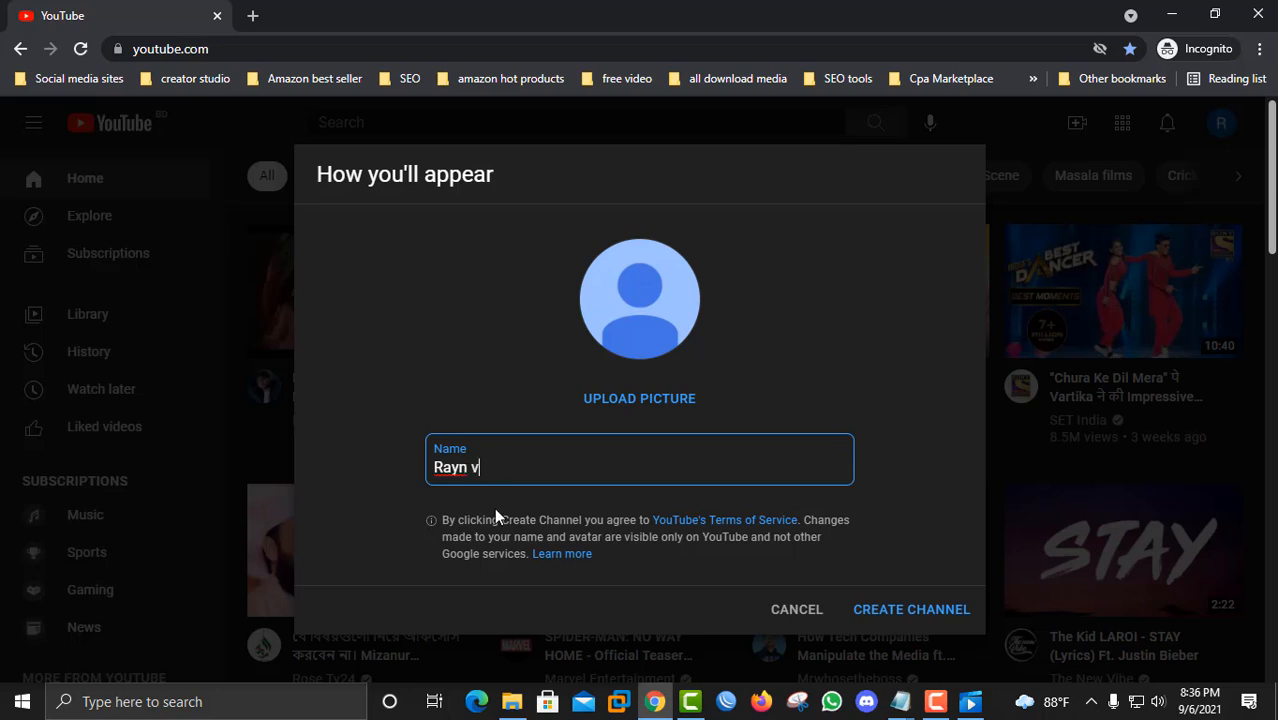
{"action": "type", "text": "illage"}
{"action": "key", "text": "BackSpace"}
{"action": "key", "text": "BackSpace"}
{"action": "key", "text": "BackSpace"}
{"action": "key", "text": "BackSpace"}
{"action": "key", "text": "BackSpace"}
{"action": "key", "text": "BackSpace"}
{"action": "key", "text": "BackSpace"}
{"action": "type", "text": "world"}
{"action": "left_click", "coordinate": [900, 618]}
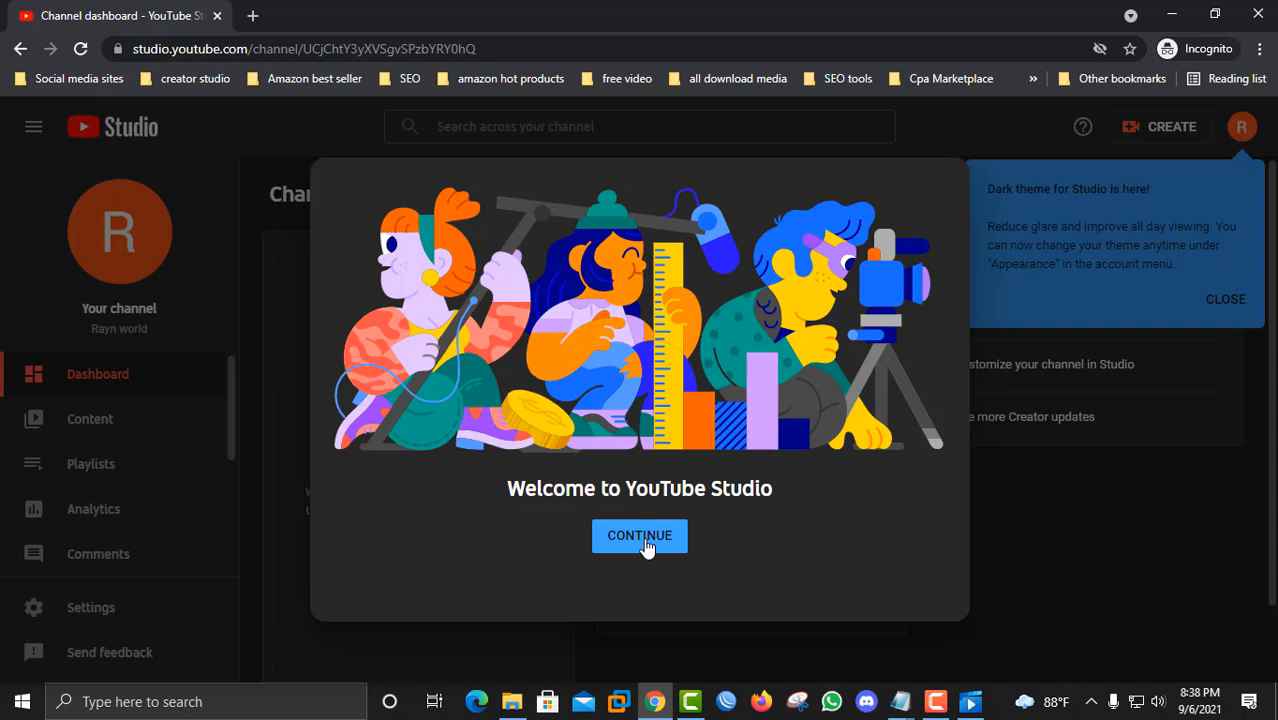
Step: Dismiss the Studio welcome screen and the dark theme notice on the channel dashboard
{"action": "left_click", "coordinate": [646, 543]}
{"action": "left_click", "coordinate": [1227, 301]}
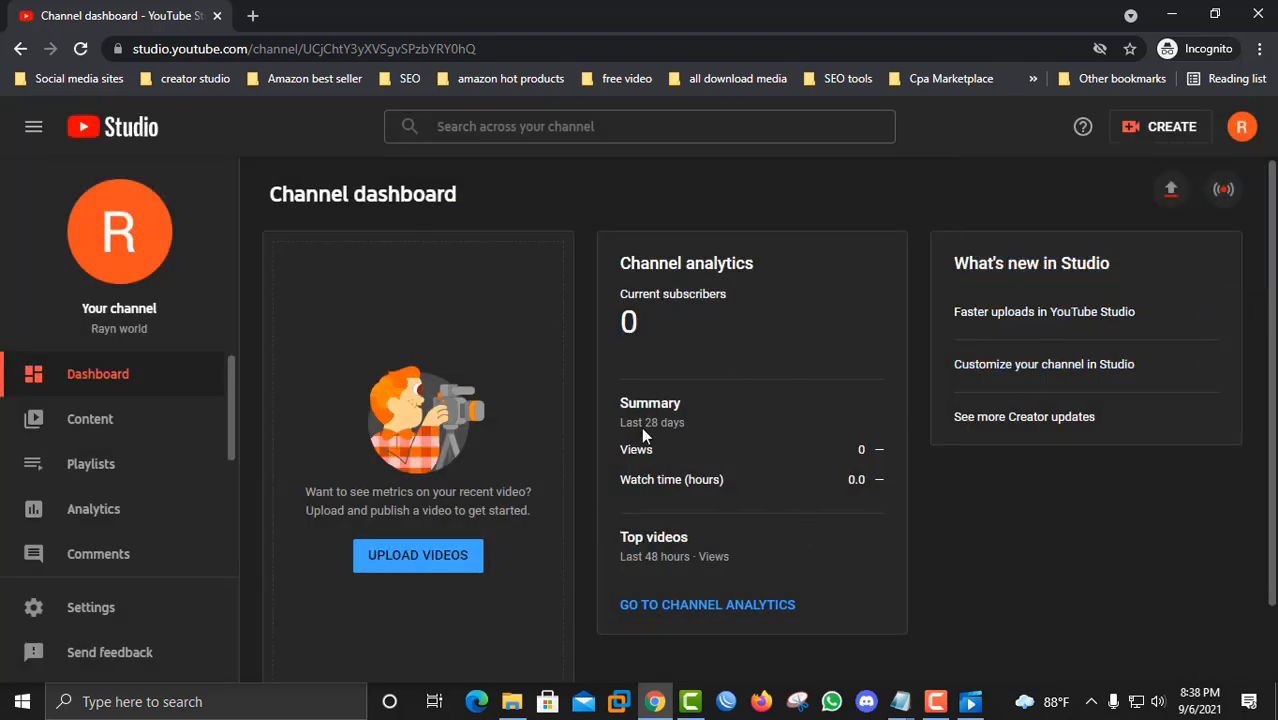
{"action": "scroll", "coordinate": [468, 494], "scroll_direction": "down", "scroll_amount": 1}
{"action": "scroll", "coordinate": [466, 491], "scroll_direction": "up", "scroll_amount": 1}
{"action": "scroll", "coordinate": [108, 470], "scroll_direction": "down", "scroll_amount": 2}
{"action": "scroll", "coordinate": [110, 488], "scroll_direction": "up", "scroll_amount": 2}
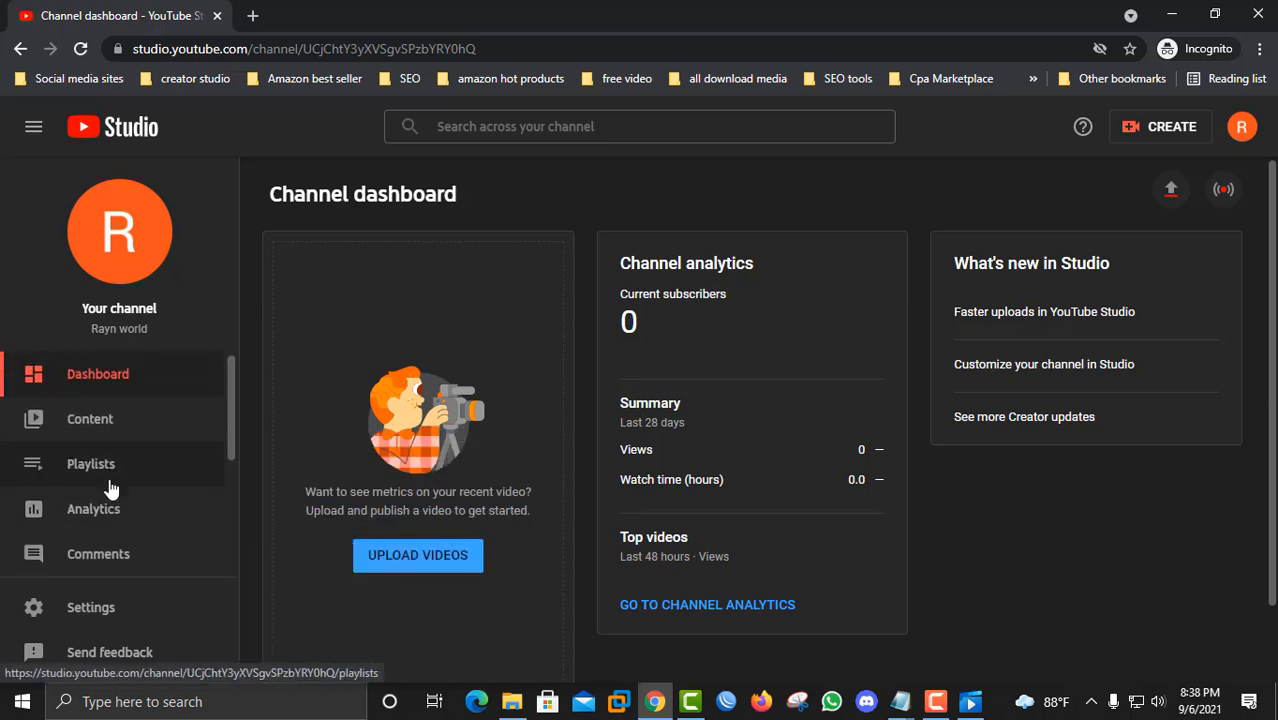
Step: Browse the channel's Content, Playlists, Analytics and Comments pages
{"action": "left_click", "coordinate": [103, 421]}
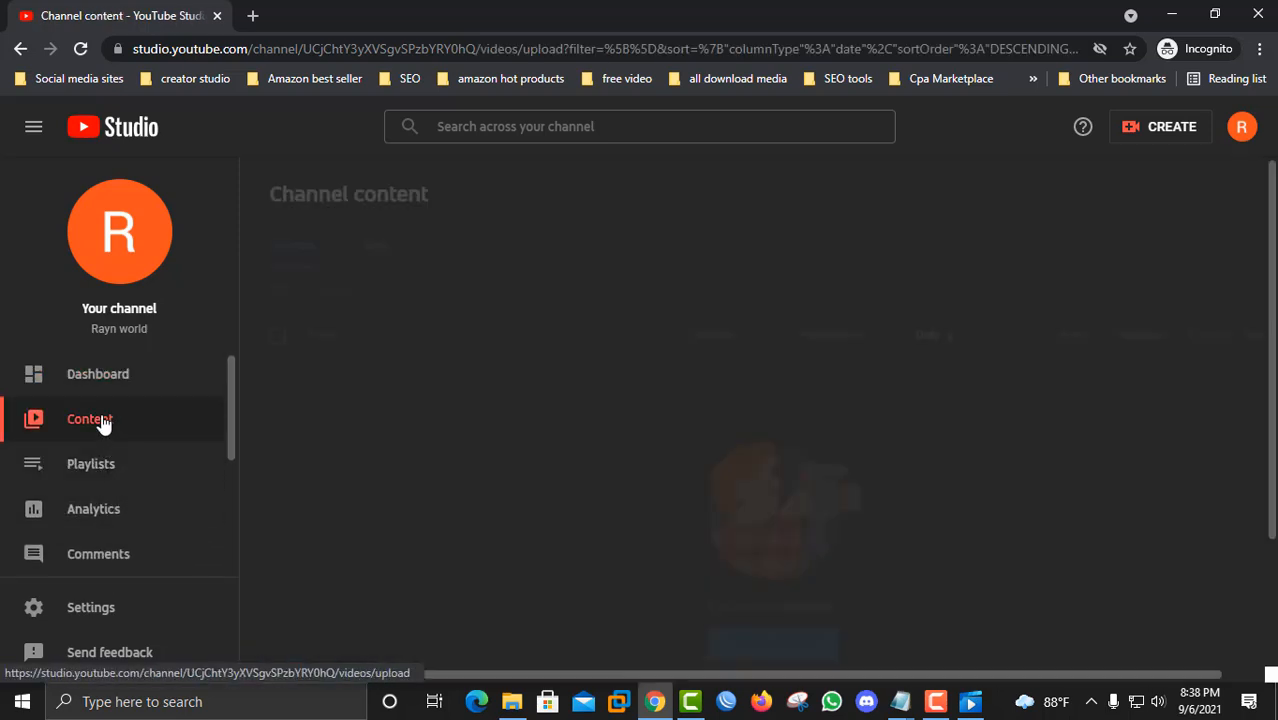
{"action": "left_click", "coordinate": [103, 483]}
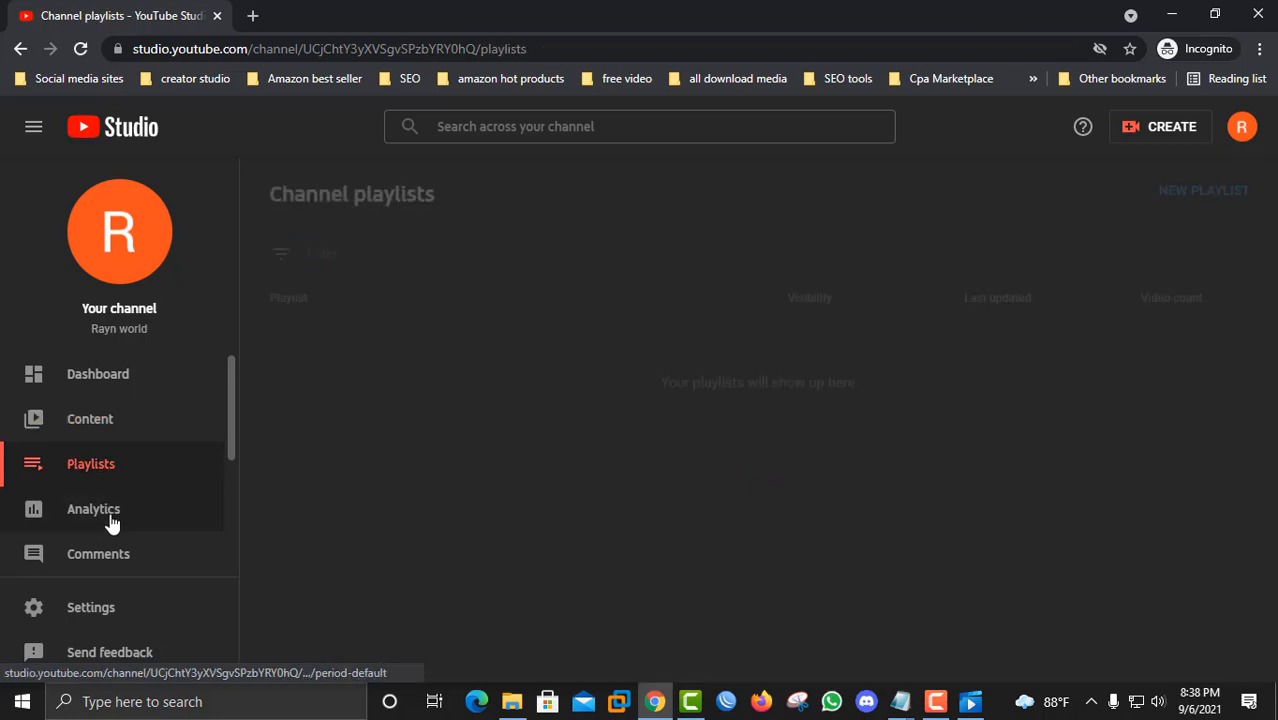
{"action": "left_click", "coordinate": [111, 522]}
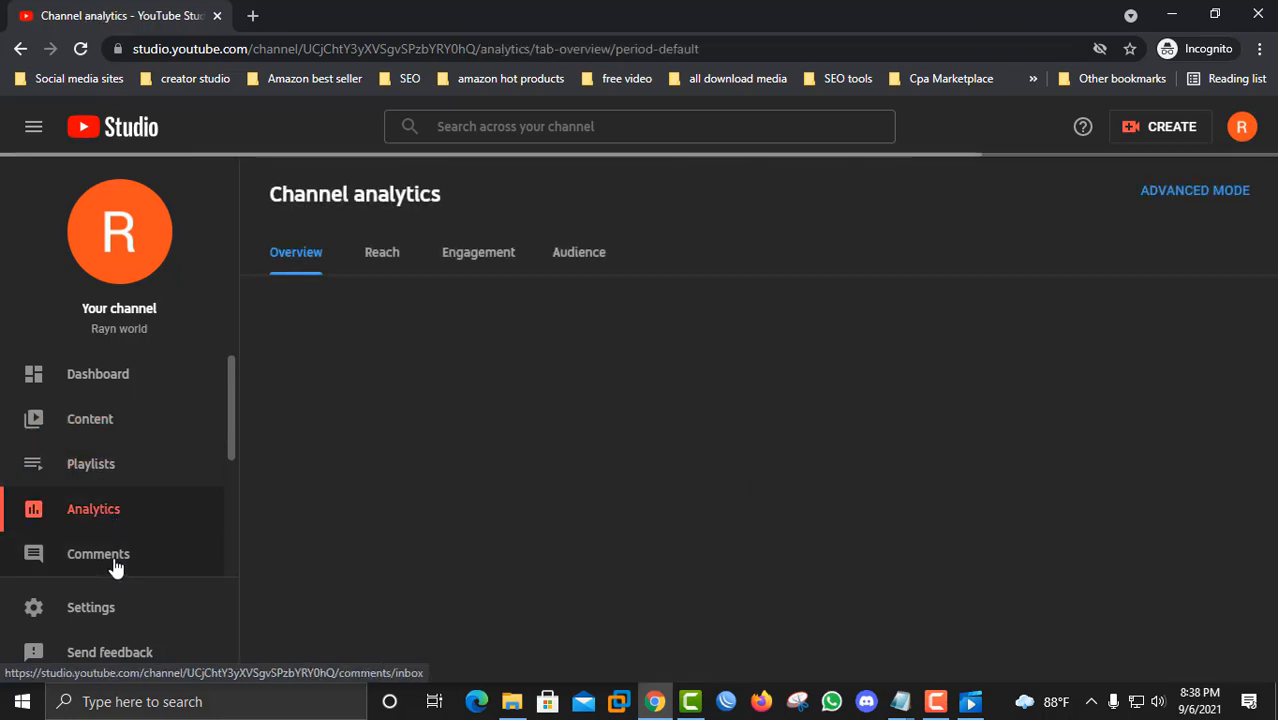
{"action": "left_click", "coordinate": [115, 557]}
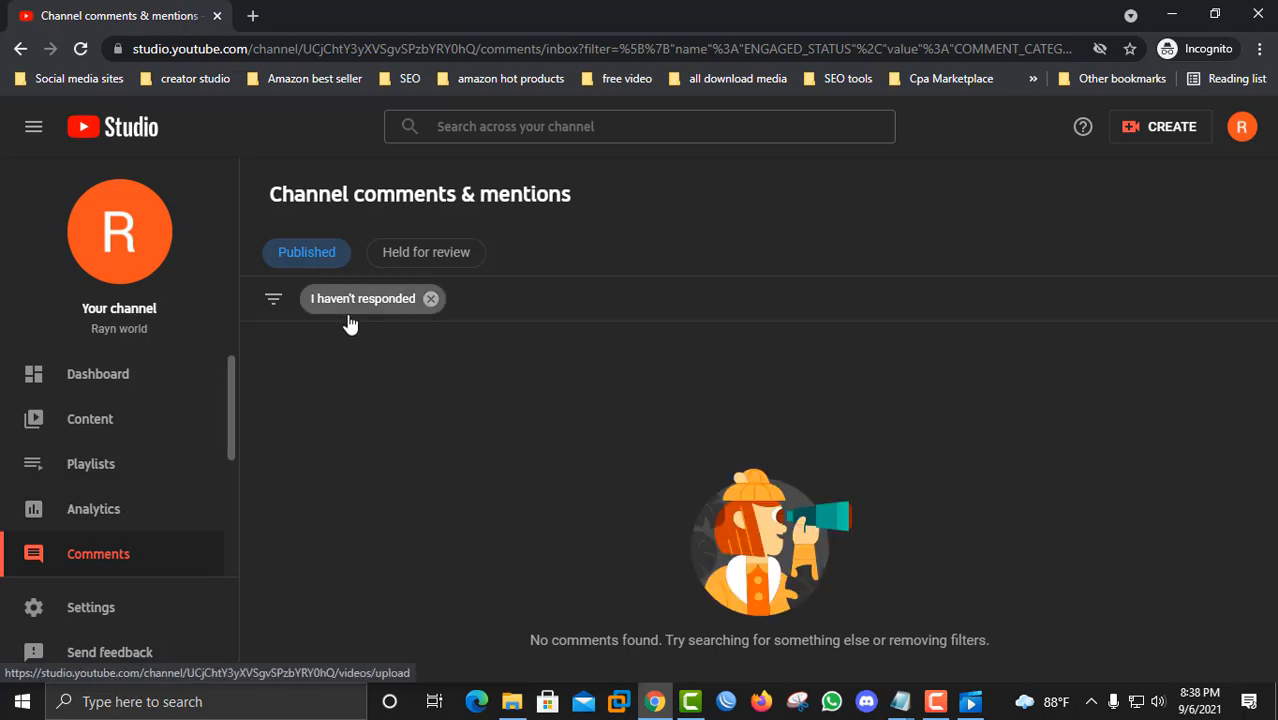
Step: Open the channel page, go to Customize channel, and review the Layout options
{"action": "left_click", "coordinate": [123, 236]}
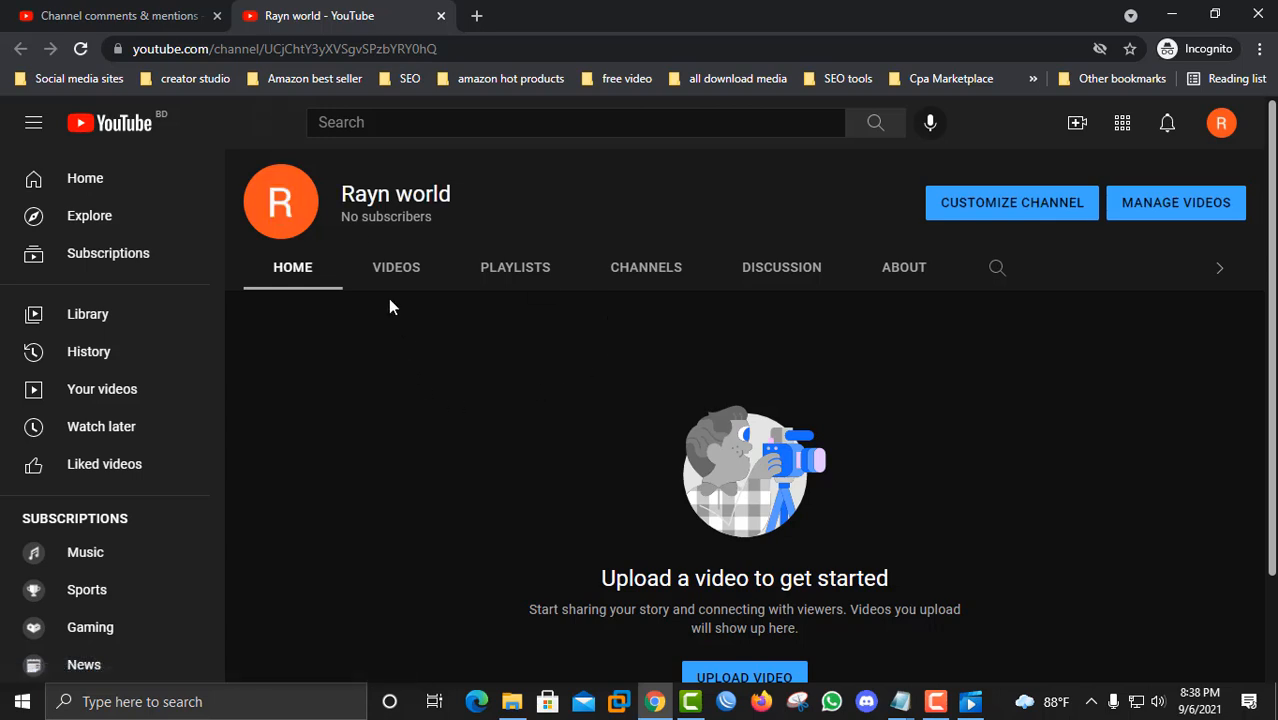
{"action": "left_click", "coordinate": [1013, 205]}
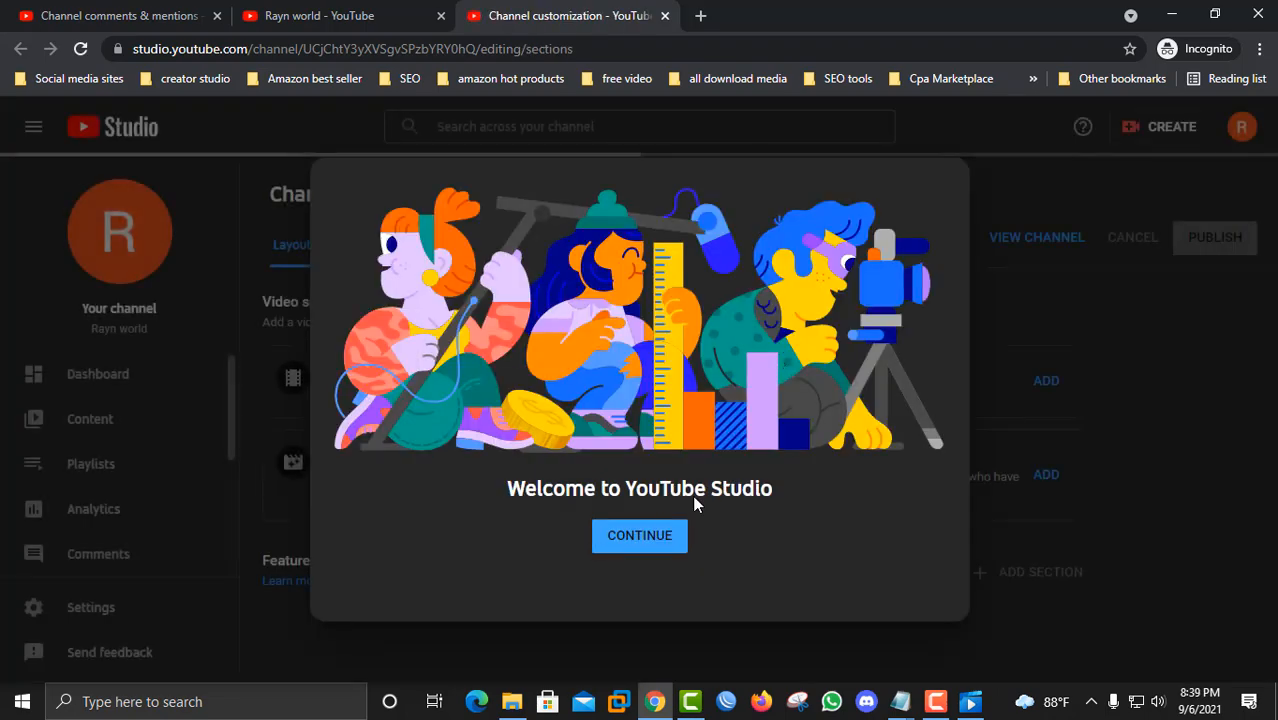
{"action": "left_click", "coordinate": [639, 537]}
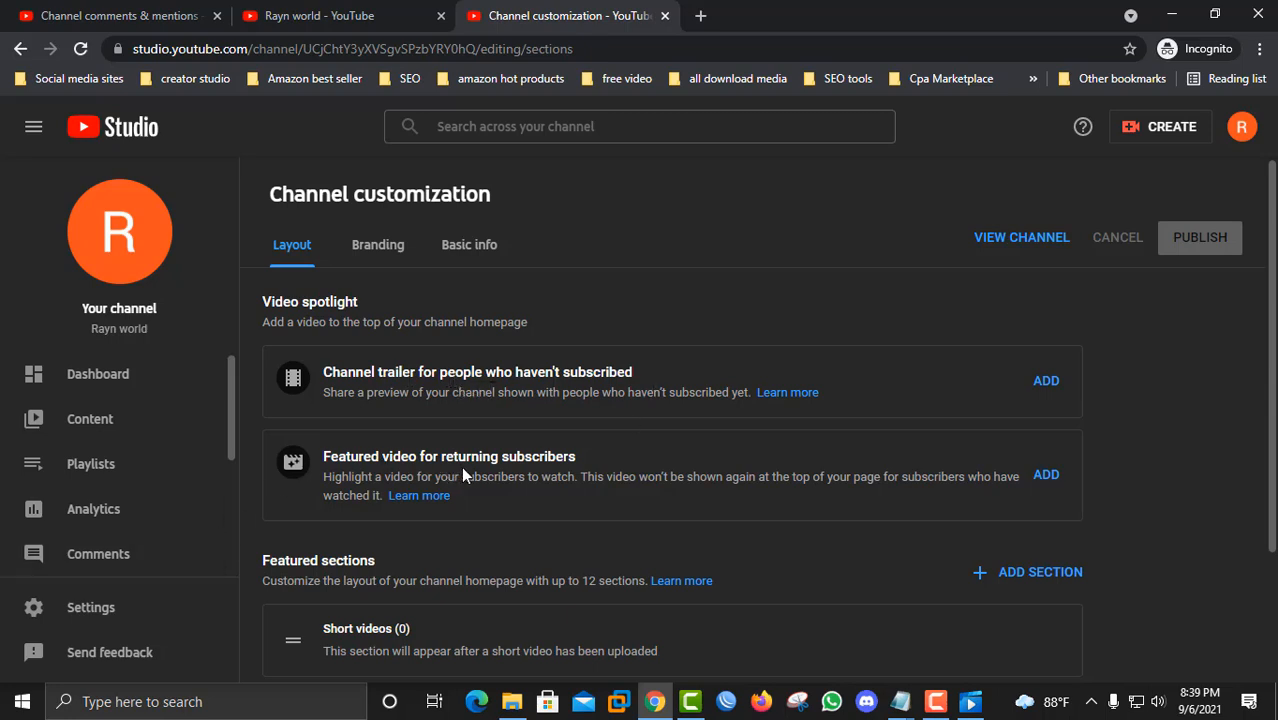
{"action": "scroll", "coordinate": [576, 463], "scroll_direction": "down", "scroll_amount": 1}
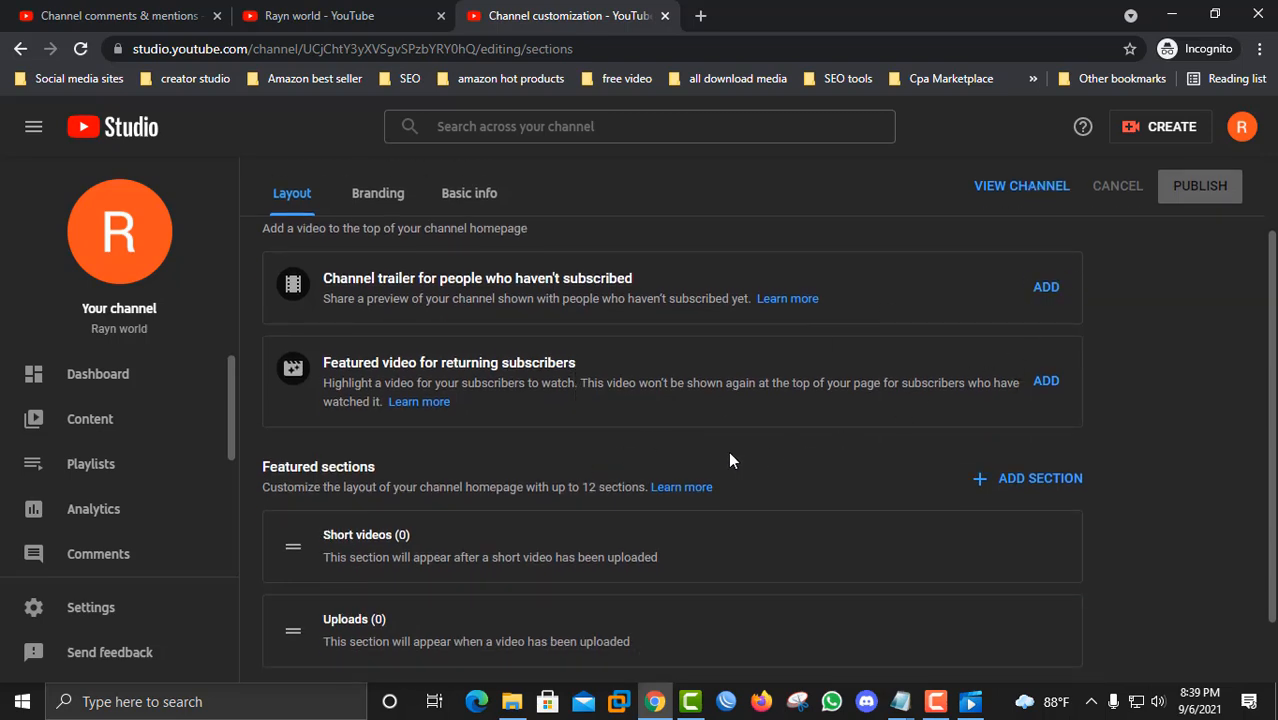
{"action": "scroll", "coordinate": [730, 460], "scroll_direction": "down", "scroll_amount": 1}
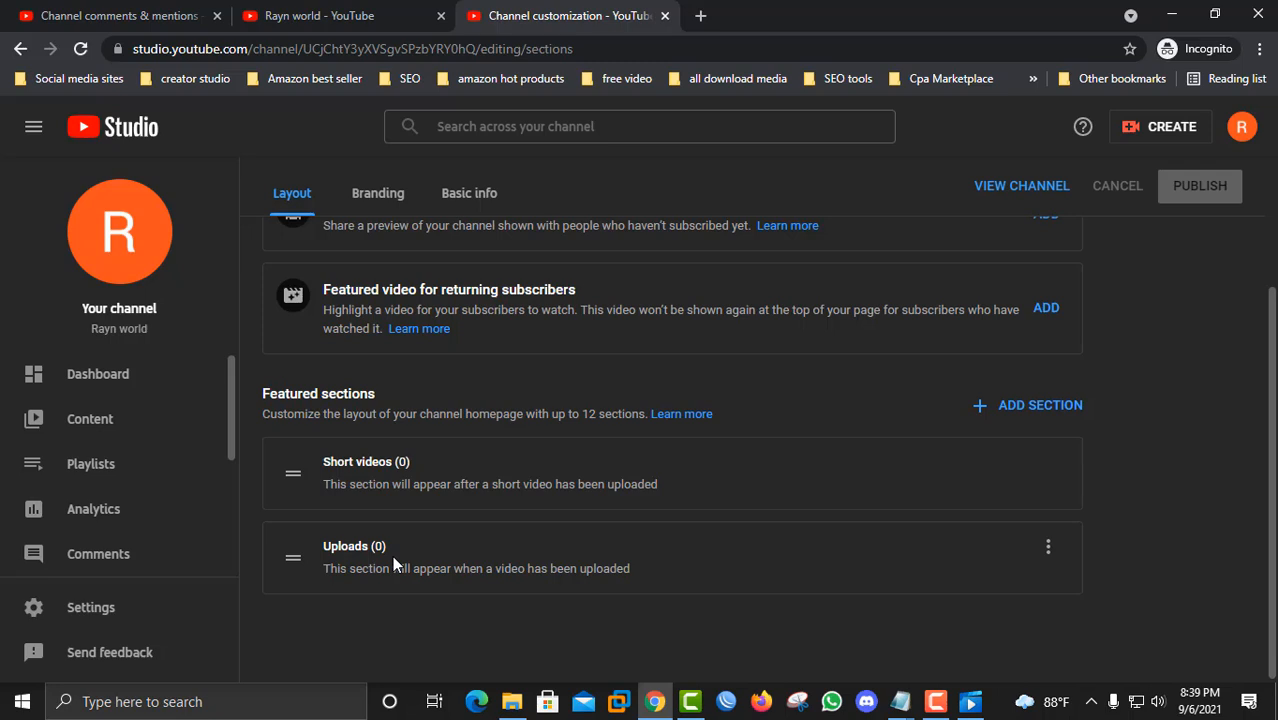
{"action": "scroll", "coordinate": [392, 555], "scroll_direction": "up", "scroll_amount": 3}
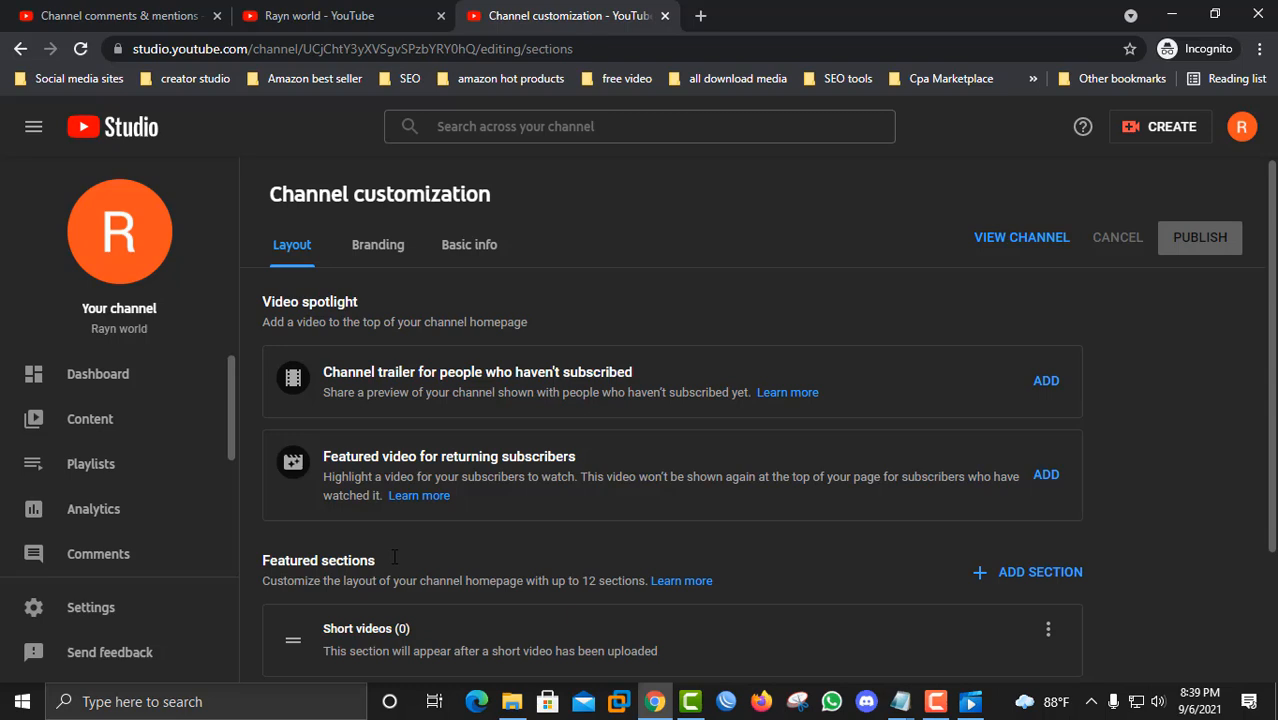
Step: Open the Branding section and review the picture, banner image and video watermark options
{"action": "left_click", "coordinate": [387, 248]}
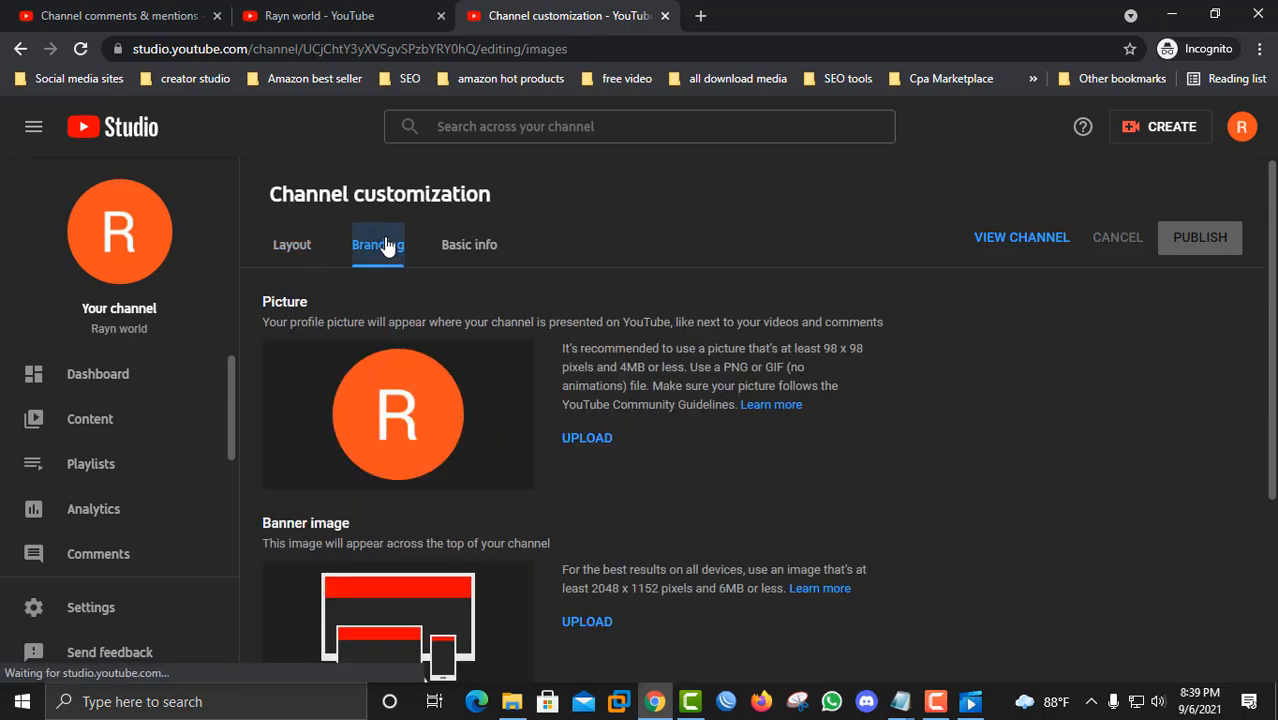
{"action": "scroll", "coordinate": [470, 495], "scroll_direction": "down", "scroll_amount": 1}
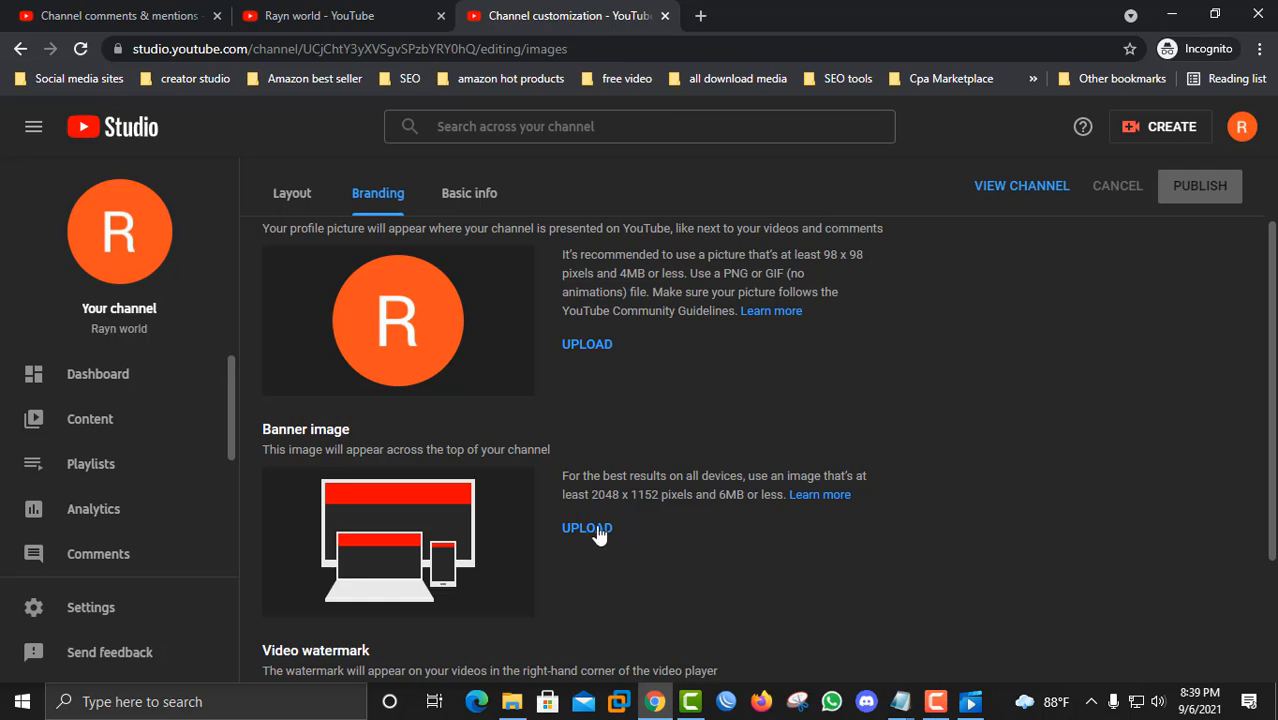
{"action": "scroll", "coordinate": [499, 511], "scroll_direction": "down", "scroll_amount": 2}
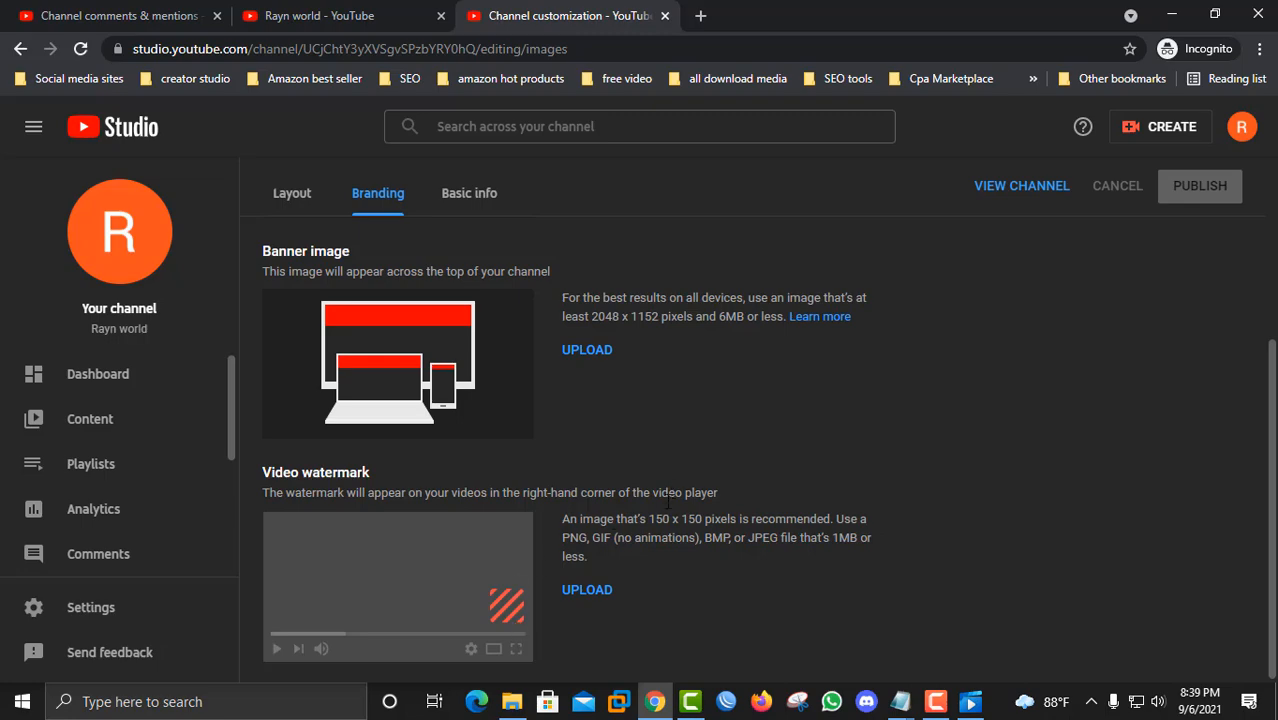
Step: Open the Basic info section and write the channel description "This is vlog channel. all about family, friends and realtive and so on"
{"action": "scroll", "coordinate": [540, 468], "scroll_direction": "up", "scroll_amount": 3}
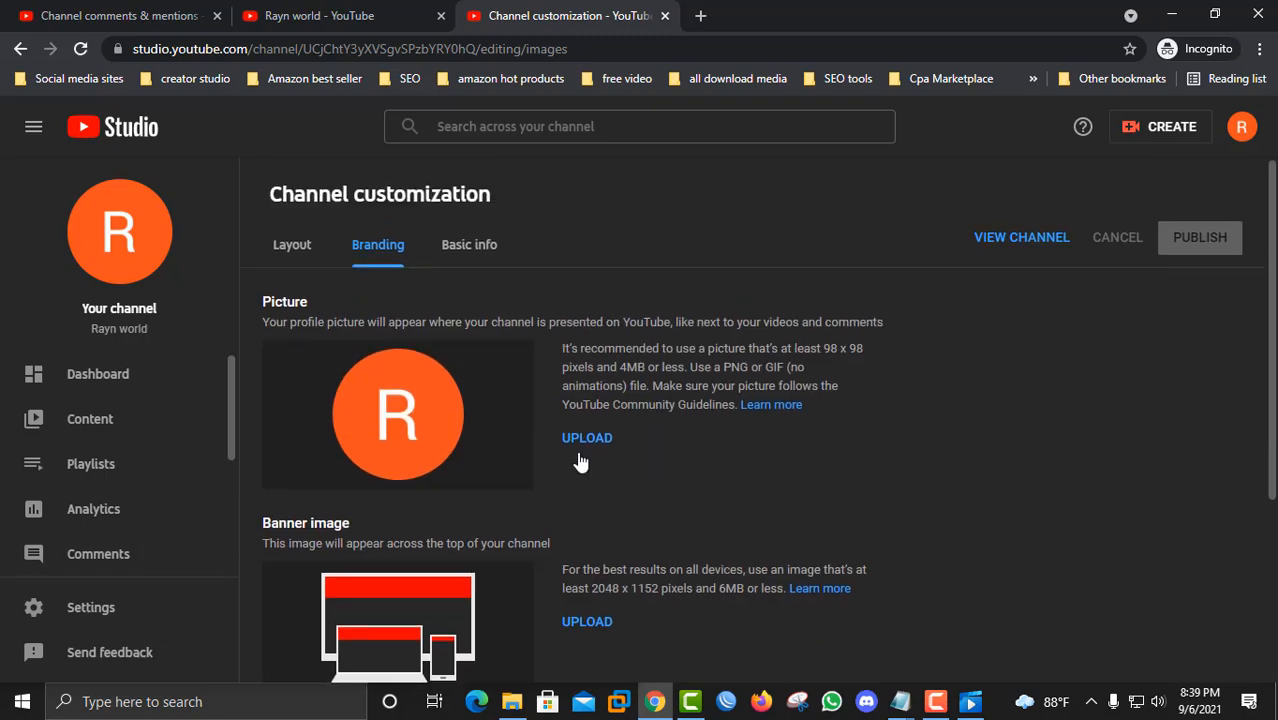
{"action": "left_click", "coordinate": [485, 247]}
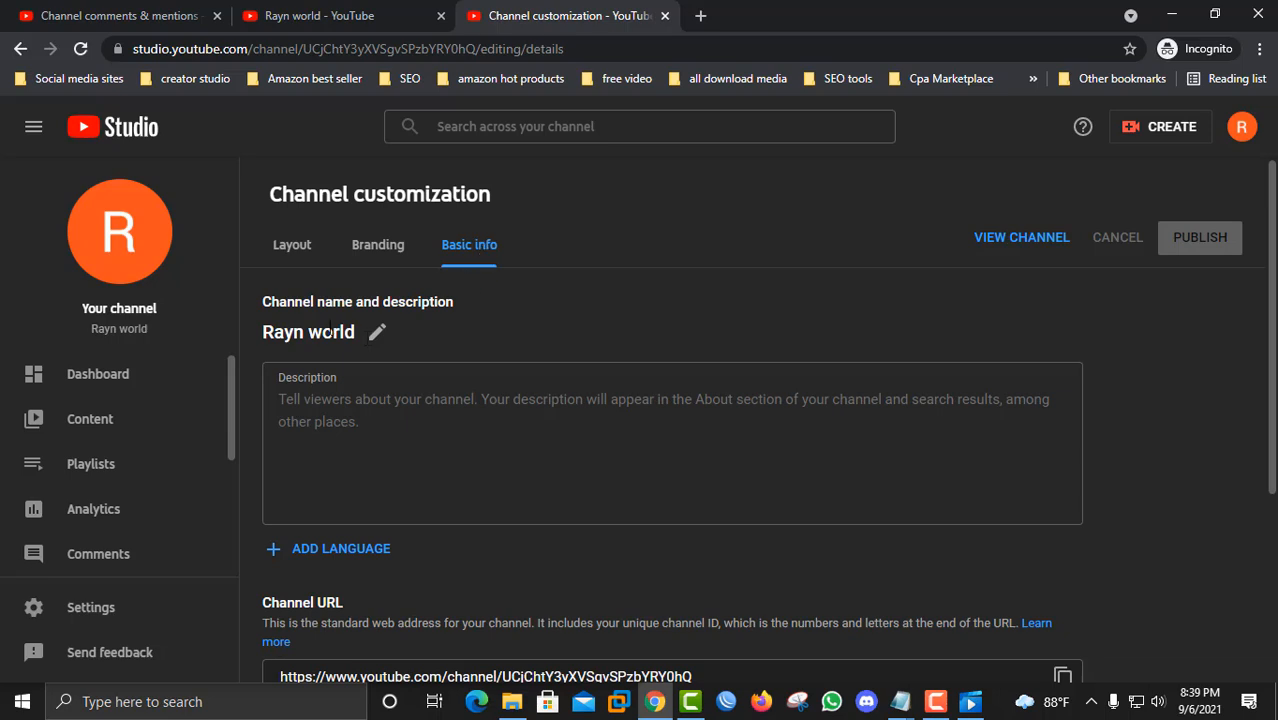
{"action": "left_click", "coordinate": [383, 405]}
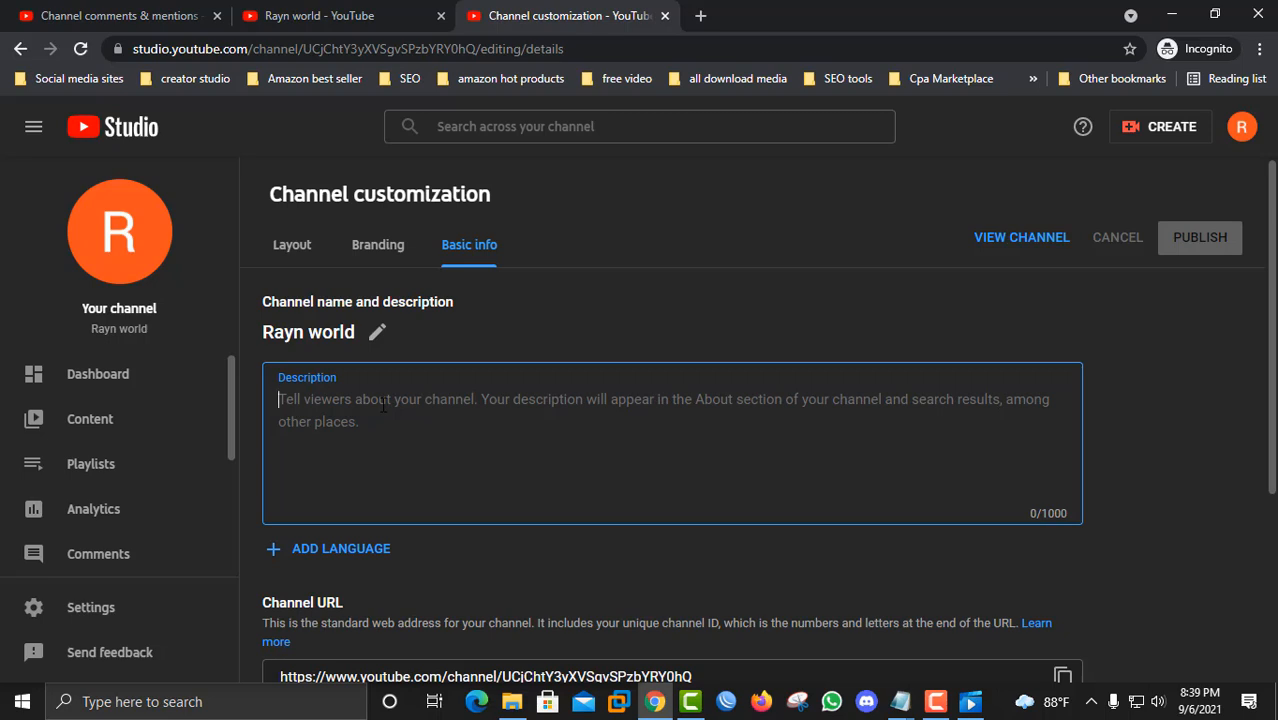
{"action": "type", "text": "This is "}
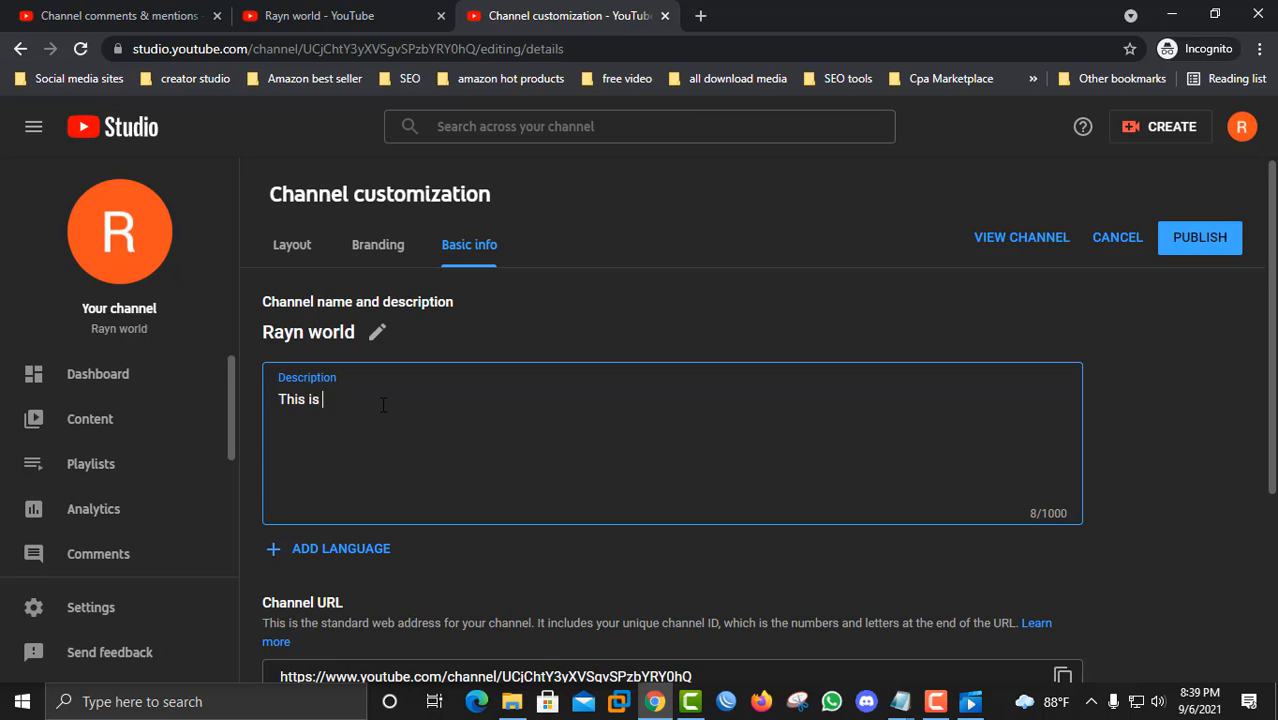
{"action": "type", "text": "vlog channel. f"}
{"action": "key", "text": "BackSpace"}
{"action": "key", "text": "BackSpace"}
{"action": "type", "text": "all about f"}
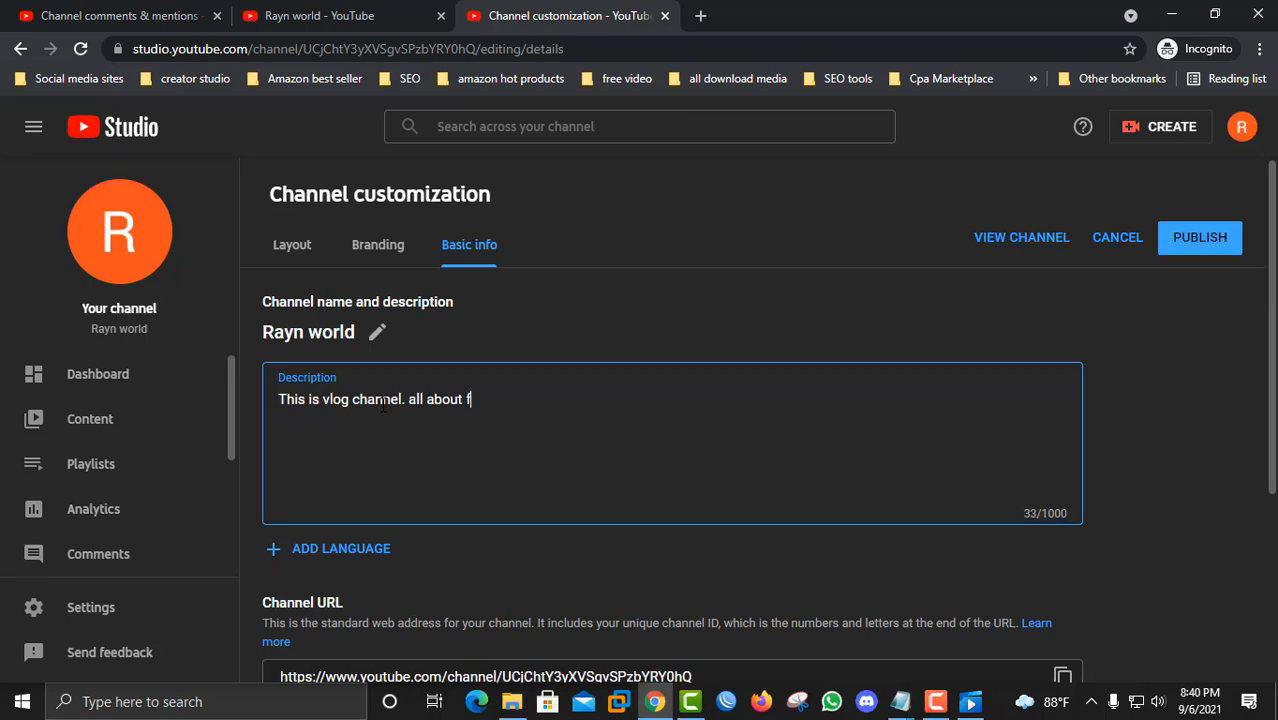
{"action": "type", "text": "amily f"}
{"action": "key", "text": "BackSpace"}
{"action": "type", "text": "friends and r"}
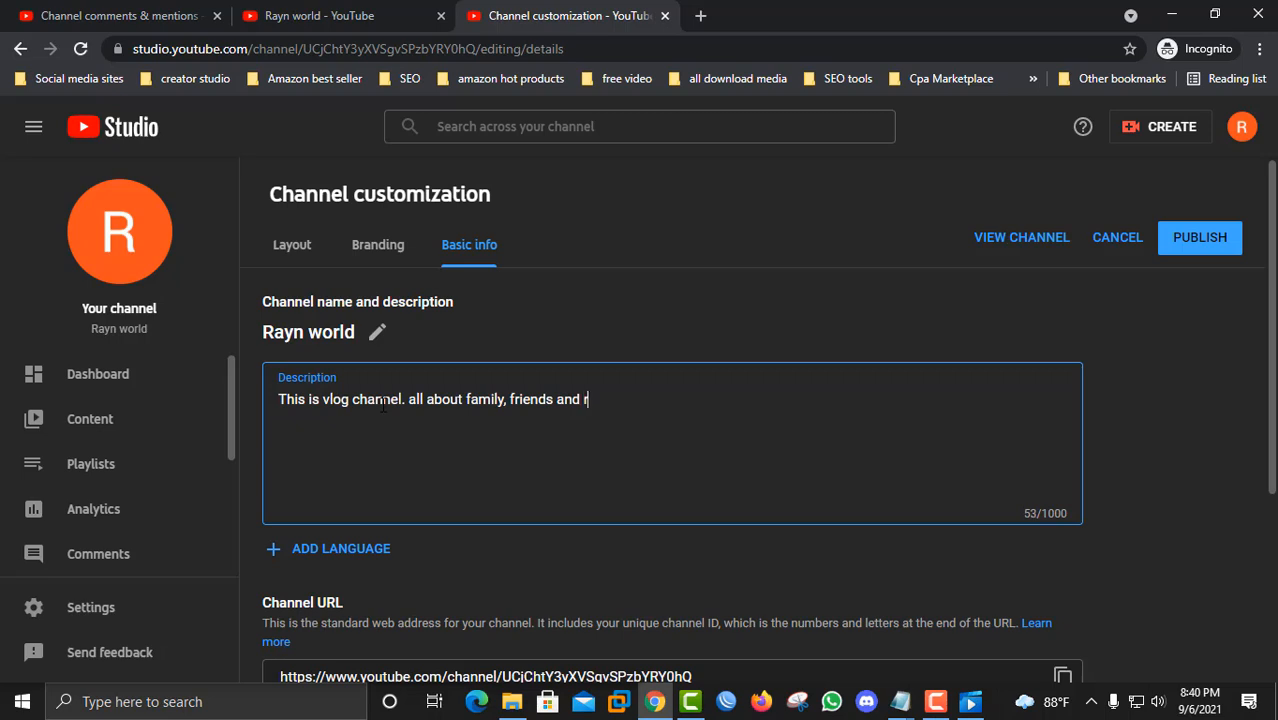
{"action": "type", "text": "ealtive and so o"}
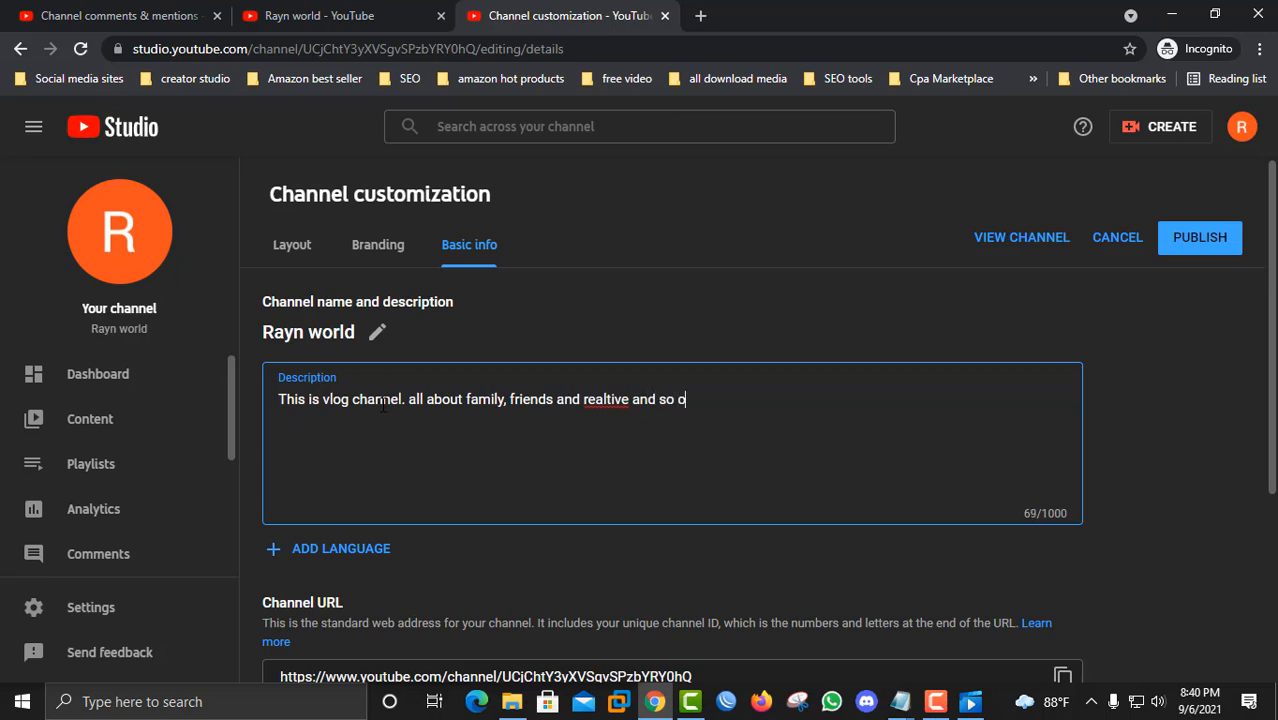
{"action": "type", "text": "n"}
Step: Correct the misspelled "realtive" to "relative" in the description and end it with ".........."
{"action": "right_click", "coordinate": [605, 397]}
{"action": "left_click", "coordinate": [621, 409]}
{"action": "left_click", "coordinate": [729, 406]}
{"action": "type", "text": ".........."}
Step: Review the Channel URL, Links and Contact info email fields below the description
{"action": "scroll", "coordinate": [449, 507], "scroll_direction": "down", "scroll_amount": 2}
{"action": "scroll", "coordinate": [449, 507], "scroll_direction": "down", "scroll_amount": 1}
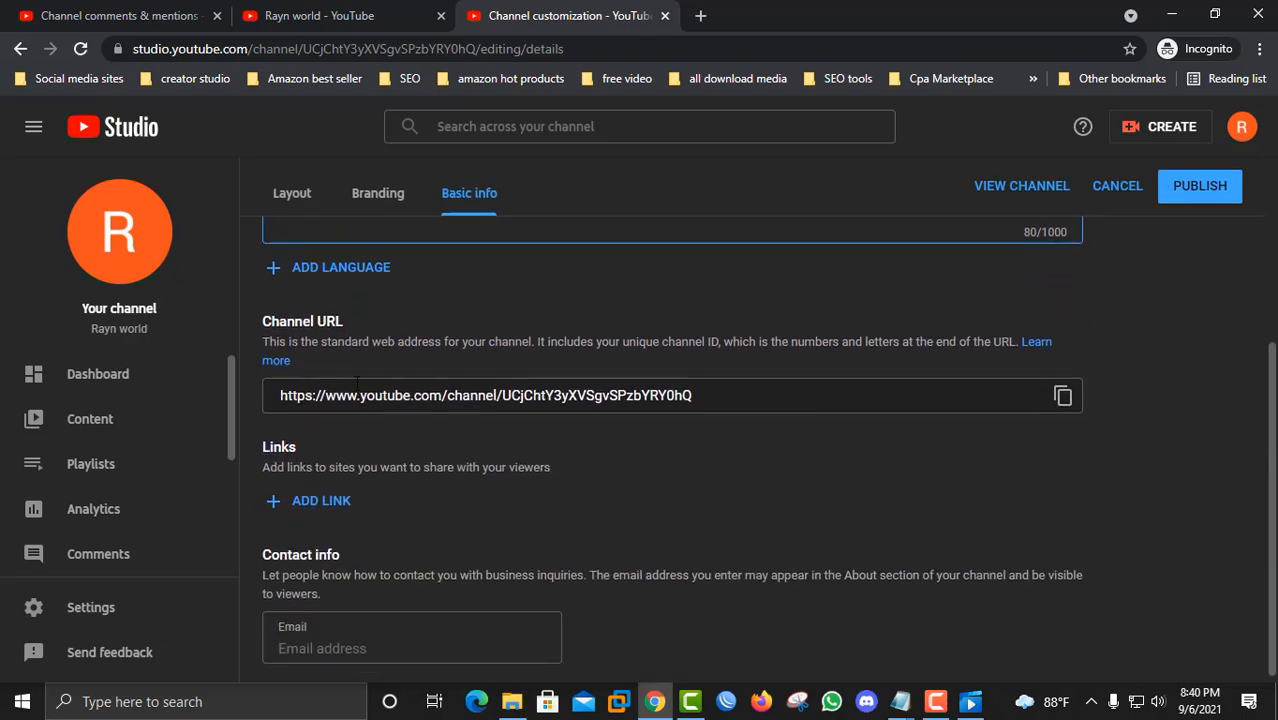
{"action": "scroll", "coordinate": [420, 520], "scroll_direction": "up", "scroll_amount": 3}
{"action": "scroll", "coordinate": [369, 553], "scroll_direction": "down", "scroll_amount": 3}
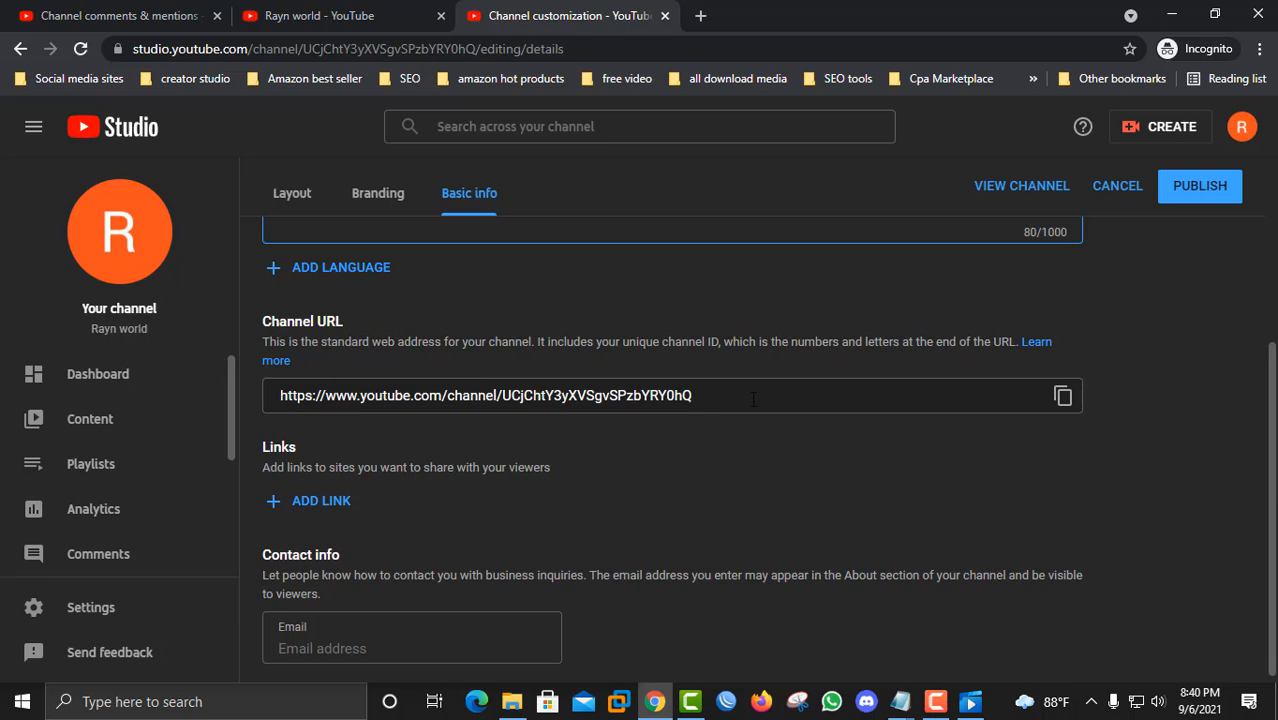
{"action": "left_click_drag", "start_coordinate": [751, 399], "coordinate": [513, 480]}
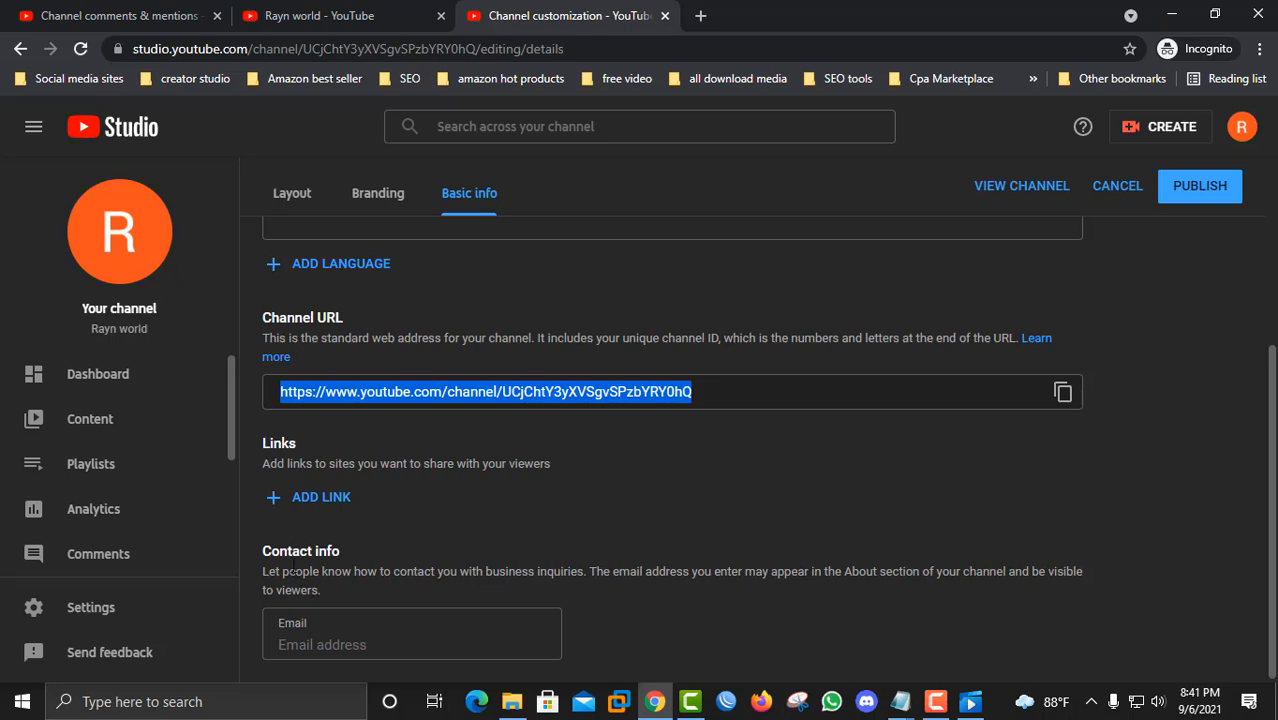
{"action": "left_click", "coordinate": [305, 637]}
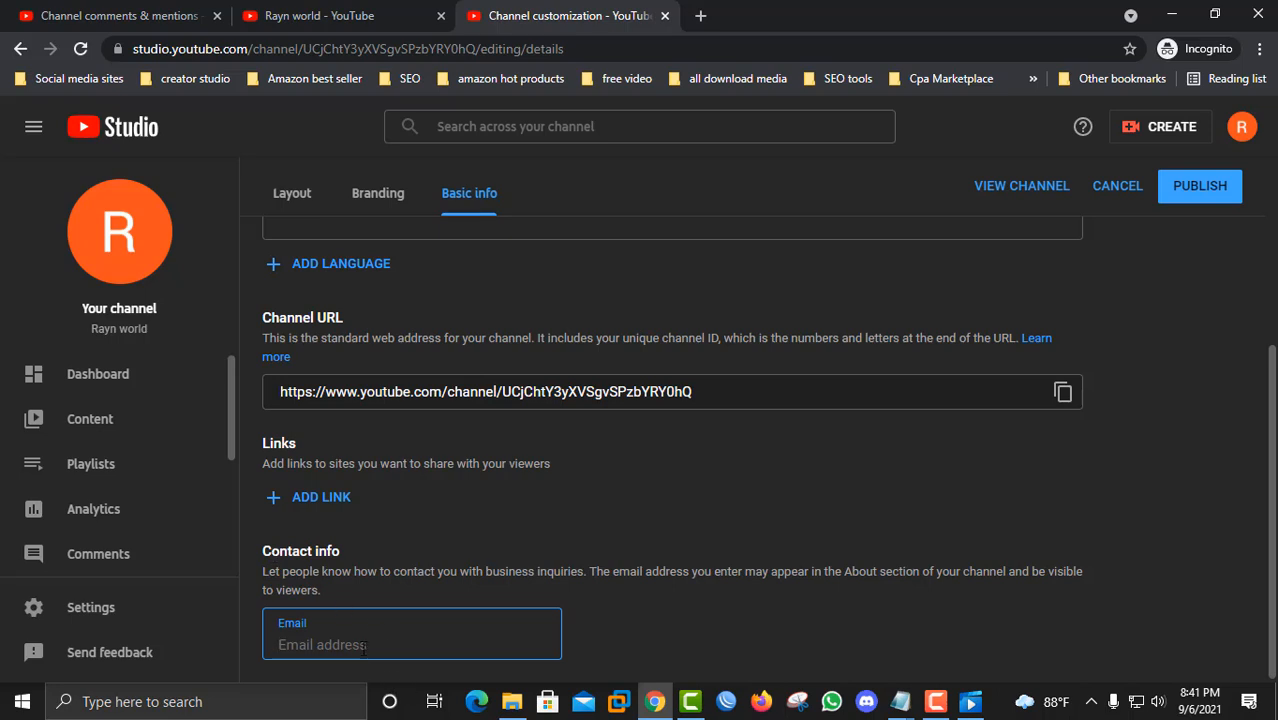
{"action": "scroll", "coordinate": [360, 644], "scroll_direction": "up", "scroll_amount": 4}
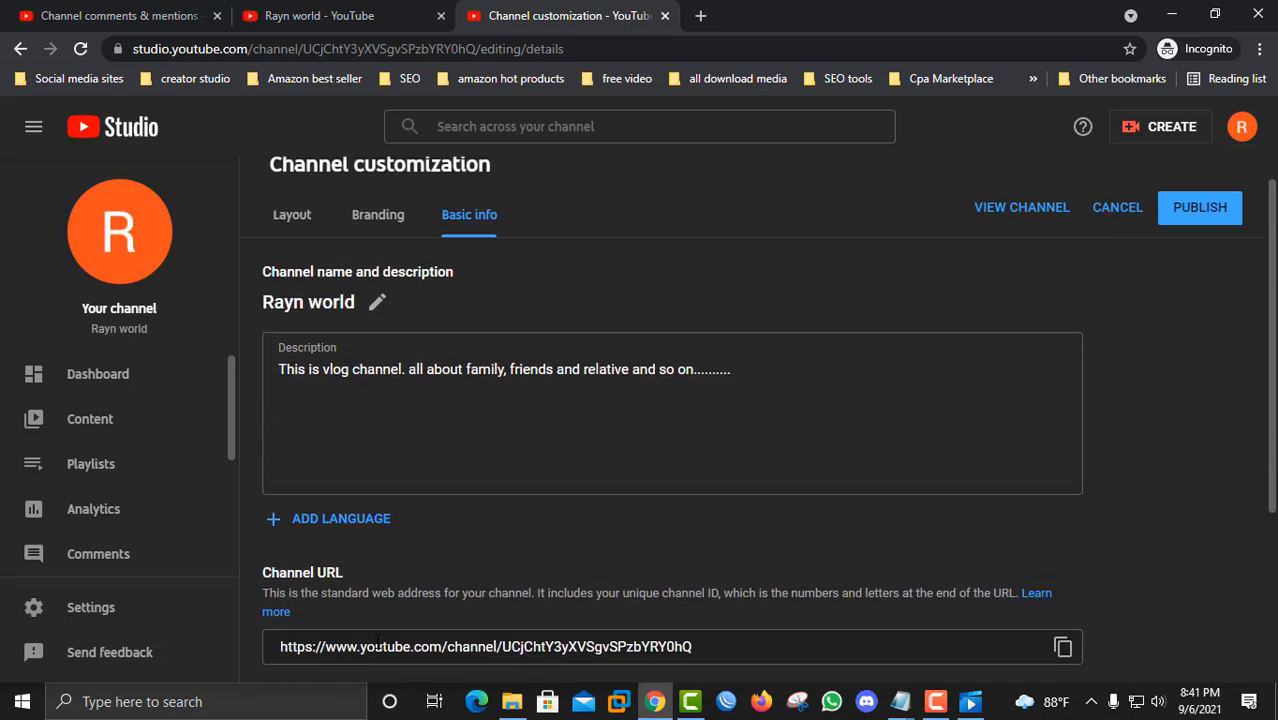